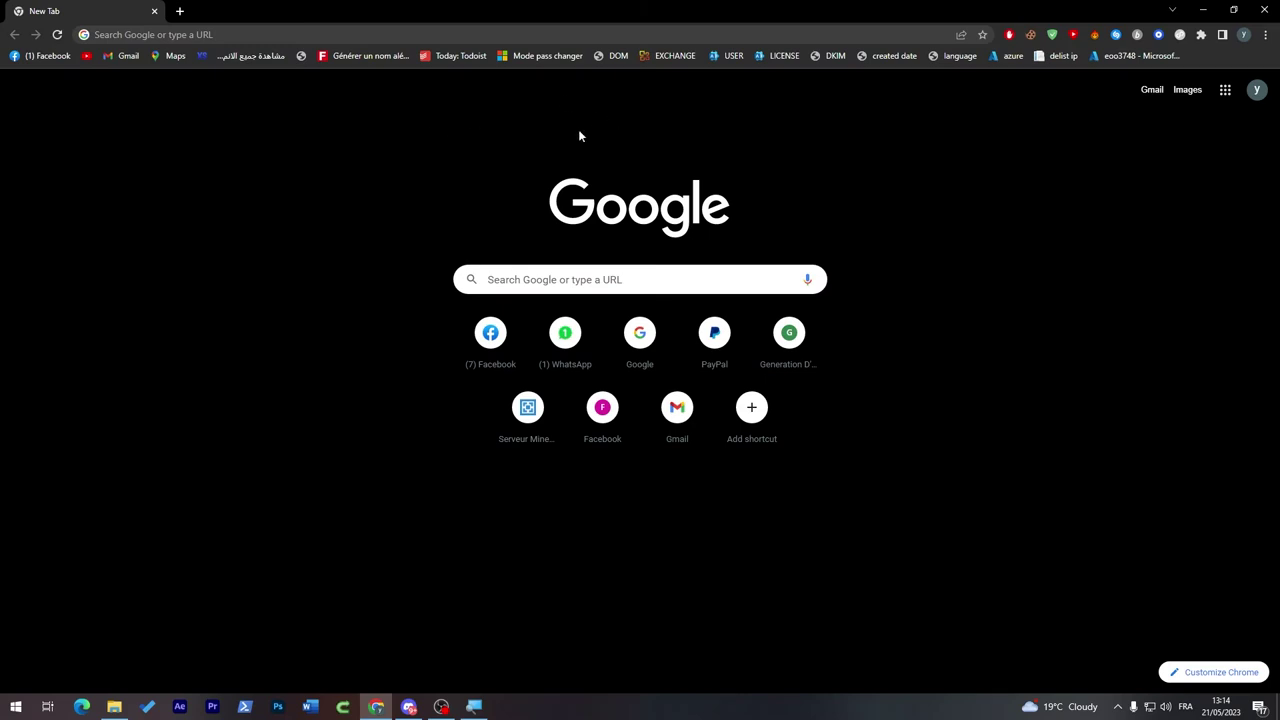
Search Google for "docusing" and open the official DocuSign website from the results
{"action": "left_click", "coordinate": [593, 280]}
{"action": "type", "text": "docusin"}
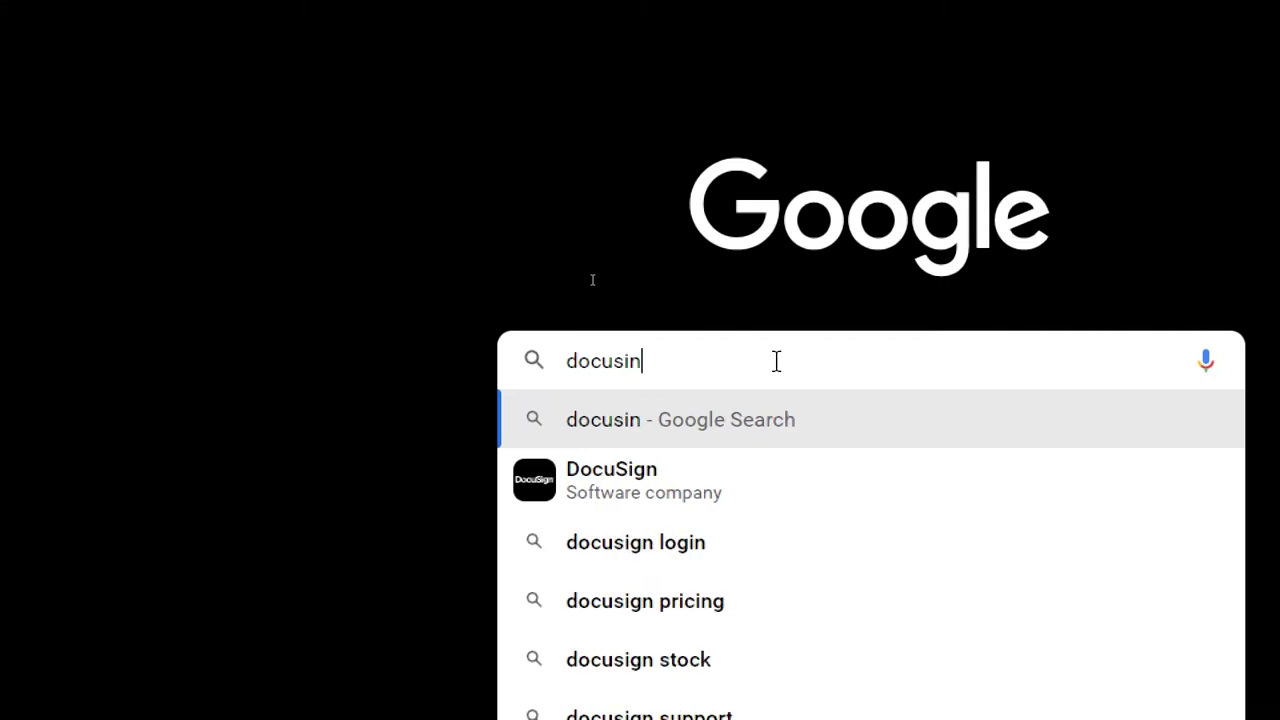
{"action": "type", "text": "g"}
{"action": "key", "text": "Return"}
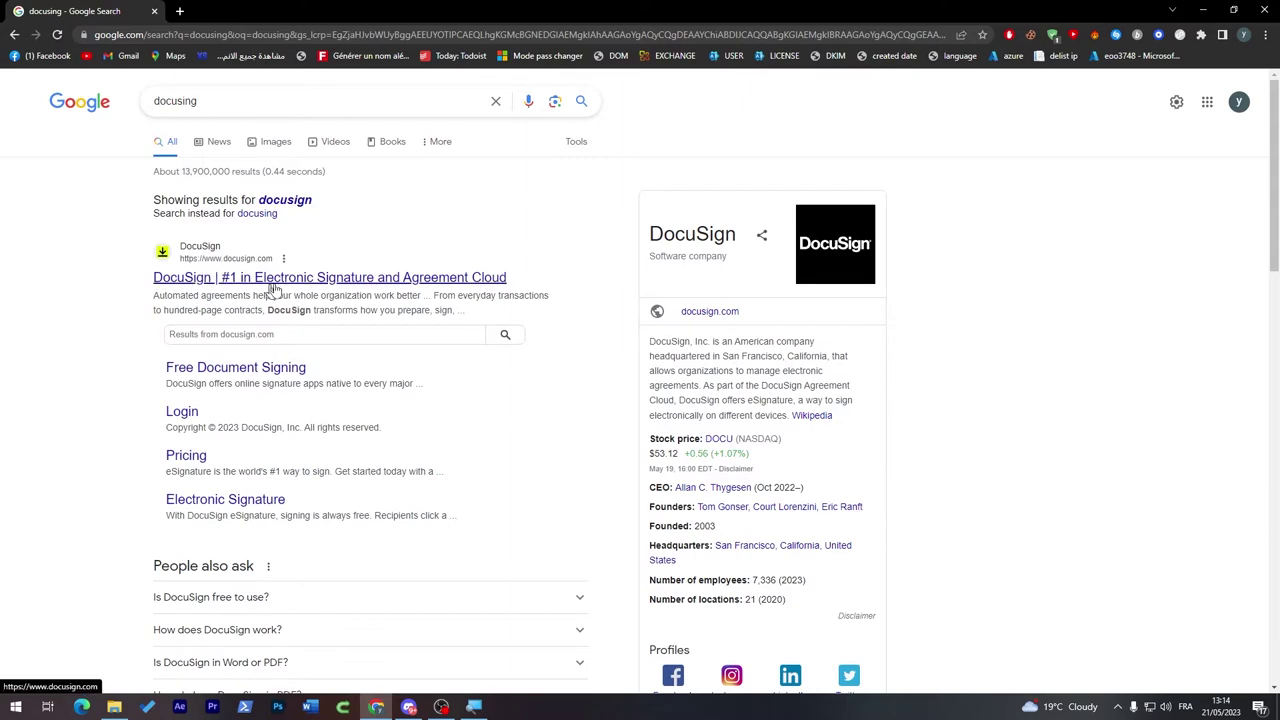
{"action": "left_click", "coordinate": [208, 285]}
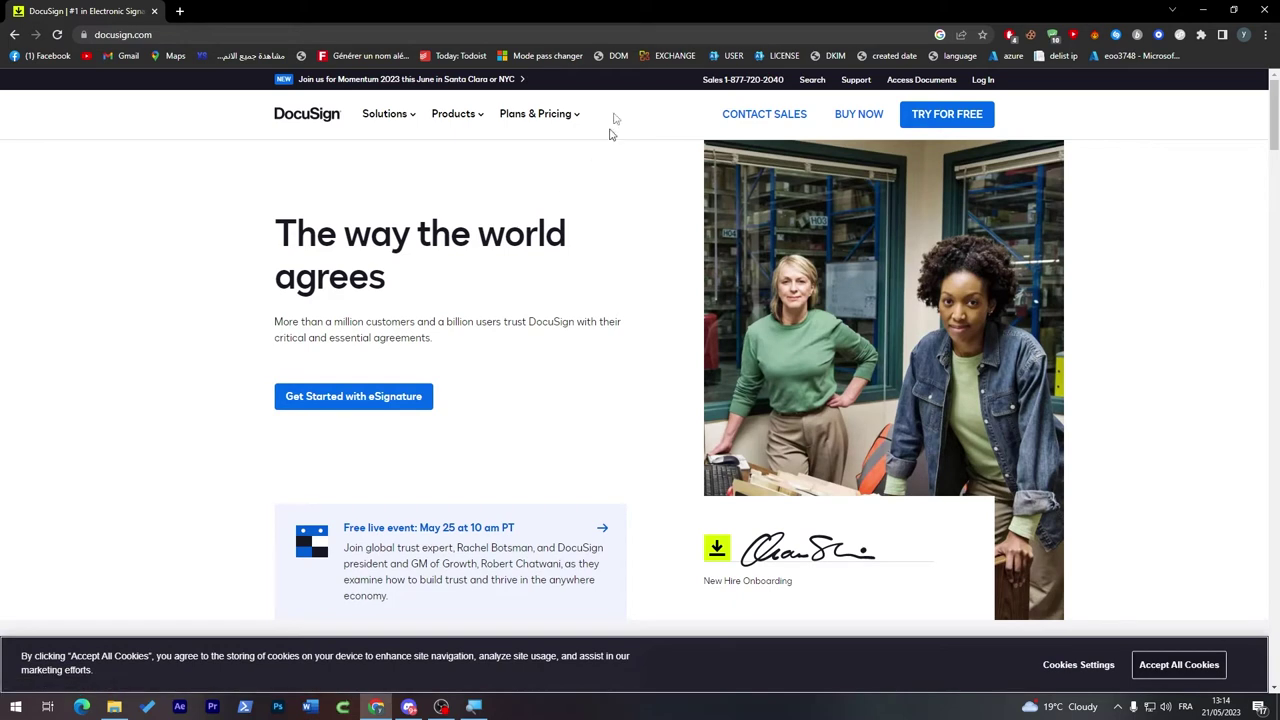
Accept all cookies on the DocuSign website and look over its home page
{"action": "left_click", "coordinate": [546, 117]}
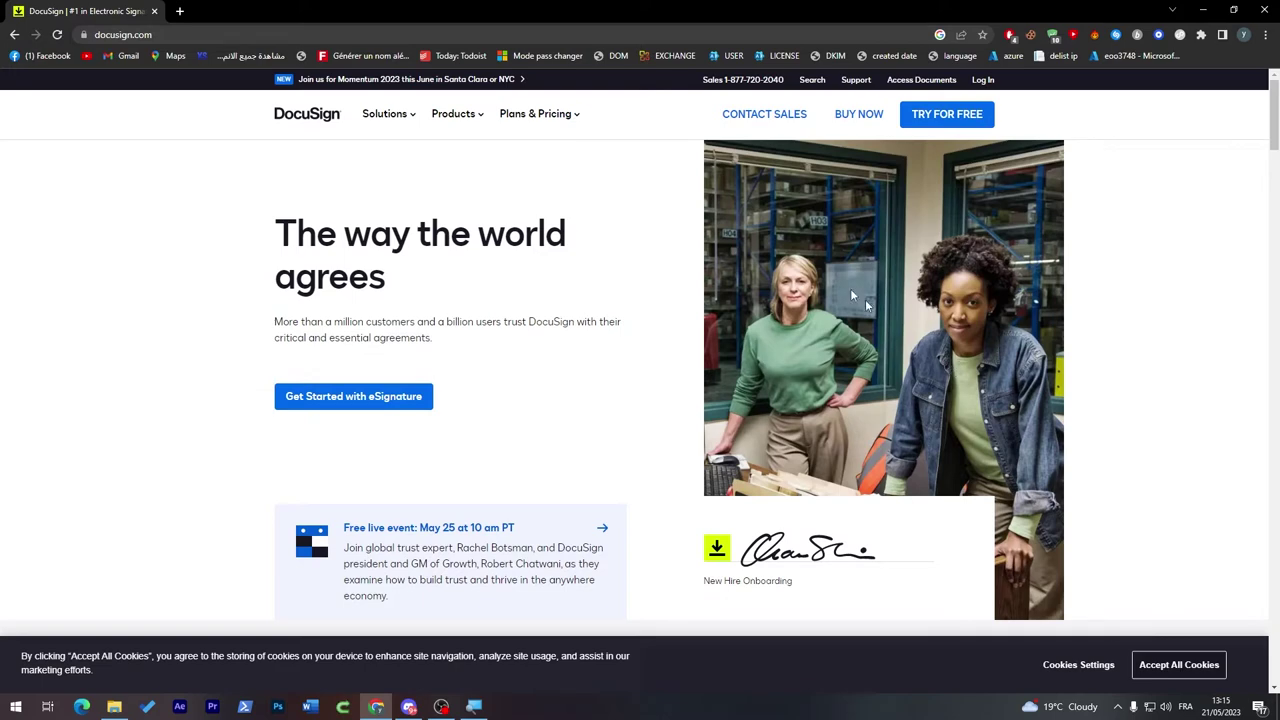
{"action": "left_click", "coordinate": [1150, 665]}
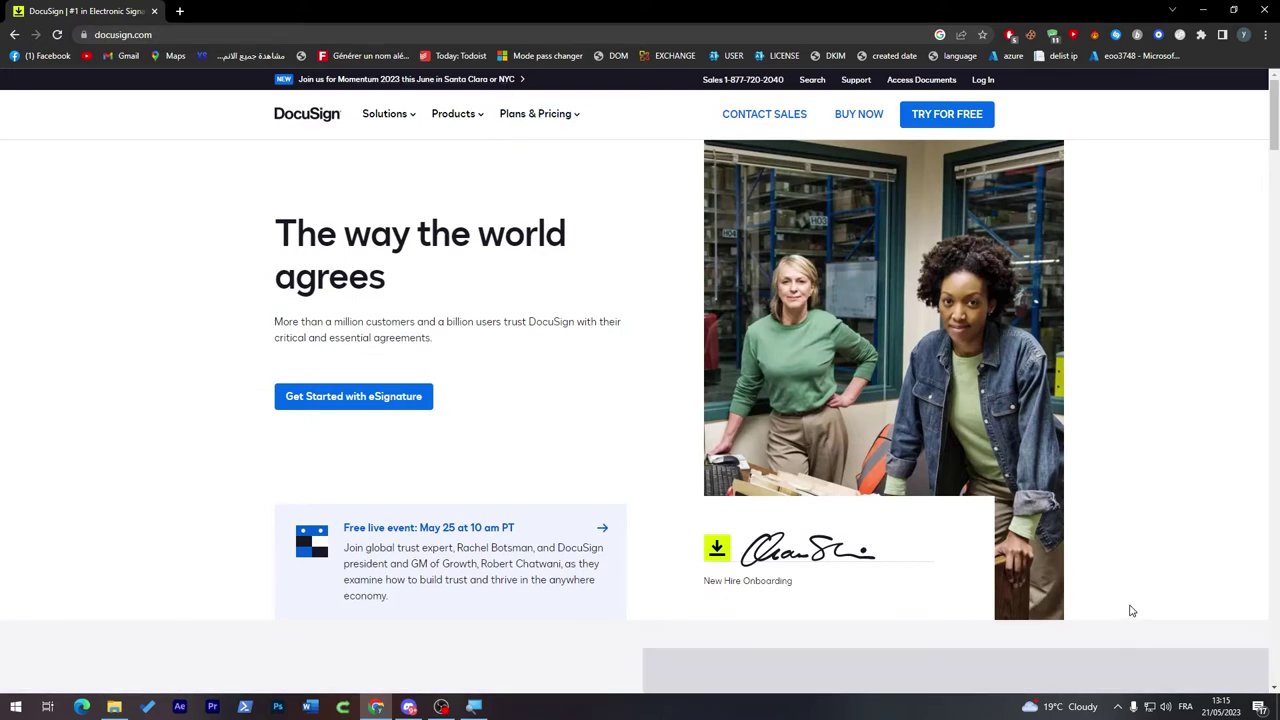
{"action": "scroll", "coordinate": [1278, 218], "scroll_direction": "down", "scroll_amount": 10}
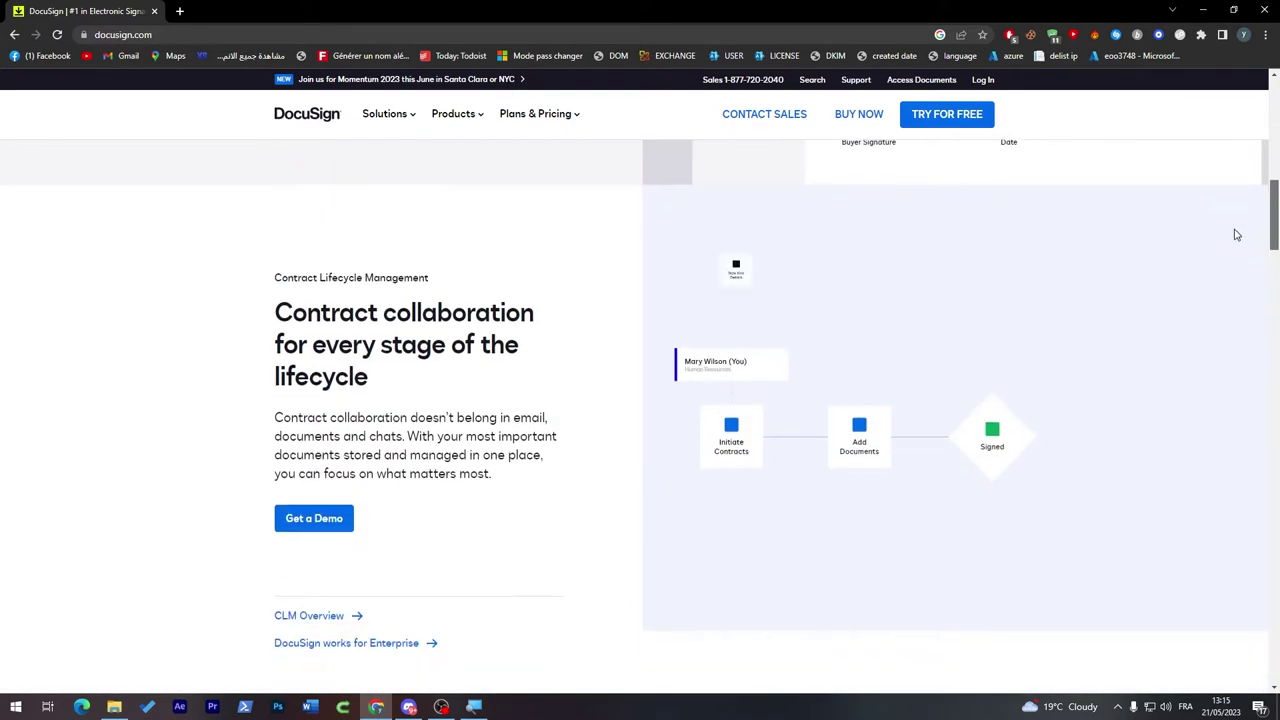
{"action": "scroll", "coordinate": [1278, 218], "scroll_direction": "up", "scroll_amount": 10}
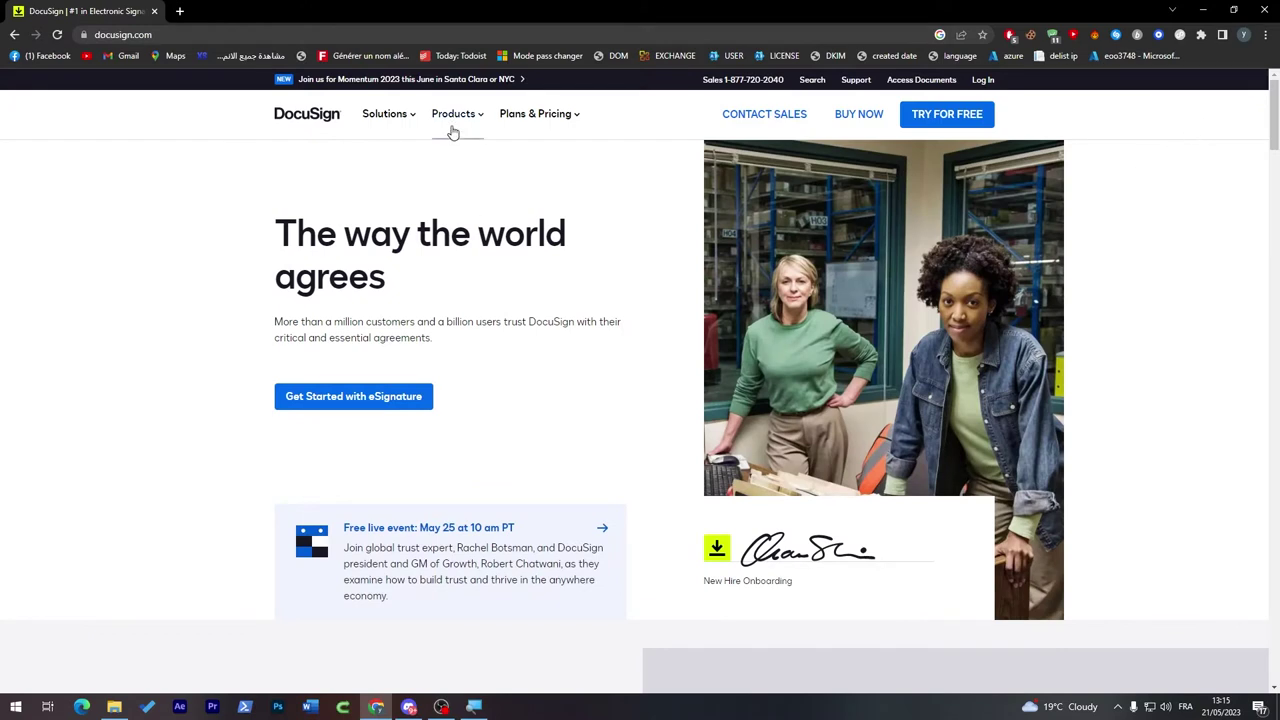
Open the DocuSign free trial sign-up page and activate its email field
{"action": "mouse_move", "coordinate": [537, 117]}
{"action": "left_click", "coordinate": [953, 119]}
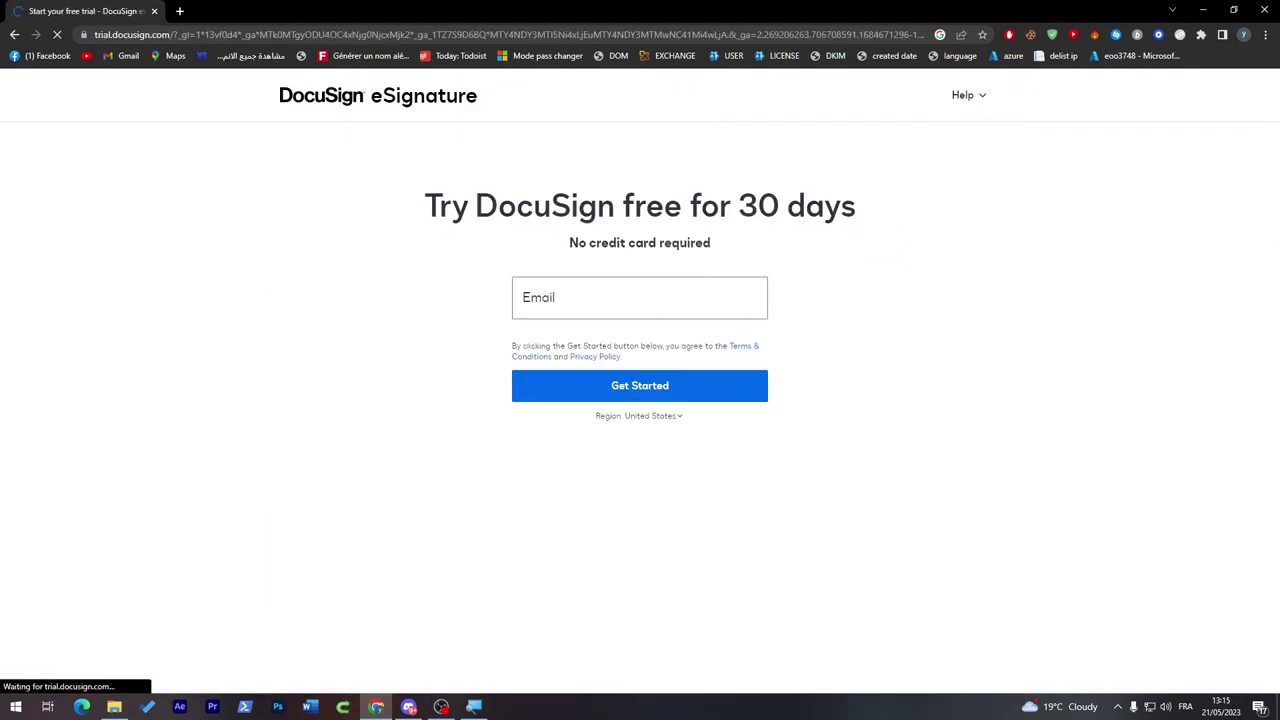
{"action": "left_click", "coordinate": [612, 280]}
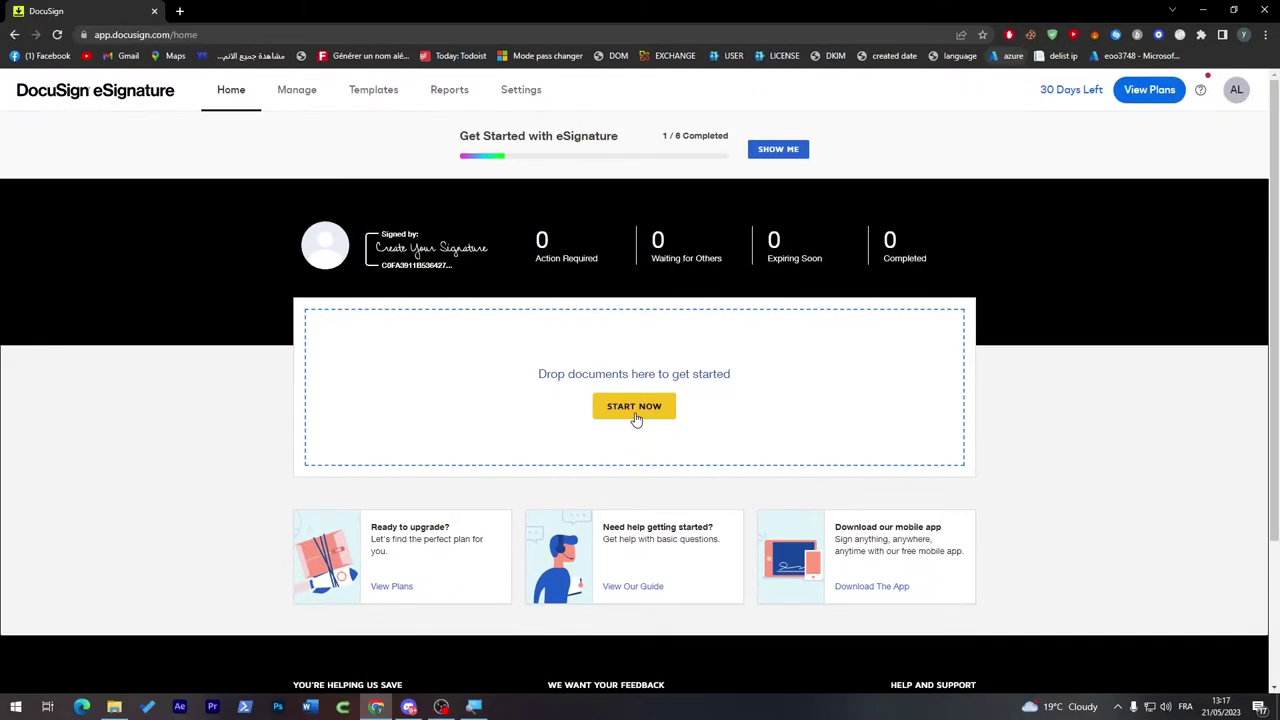
Upload terms.pdf from the Downloads folder into a new envelope and preview the document
{"action": "left_click", "coordinate": [628, 432]}
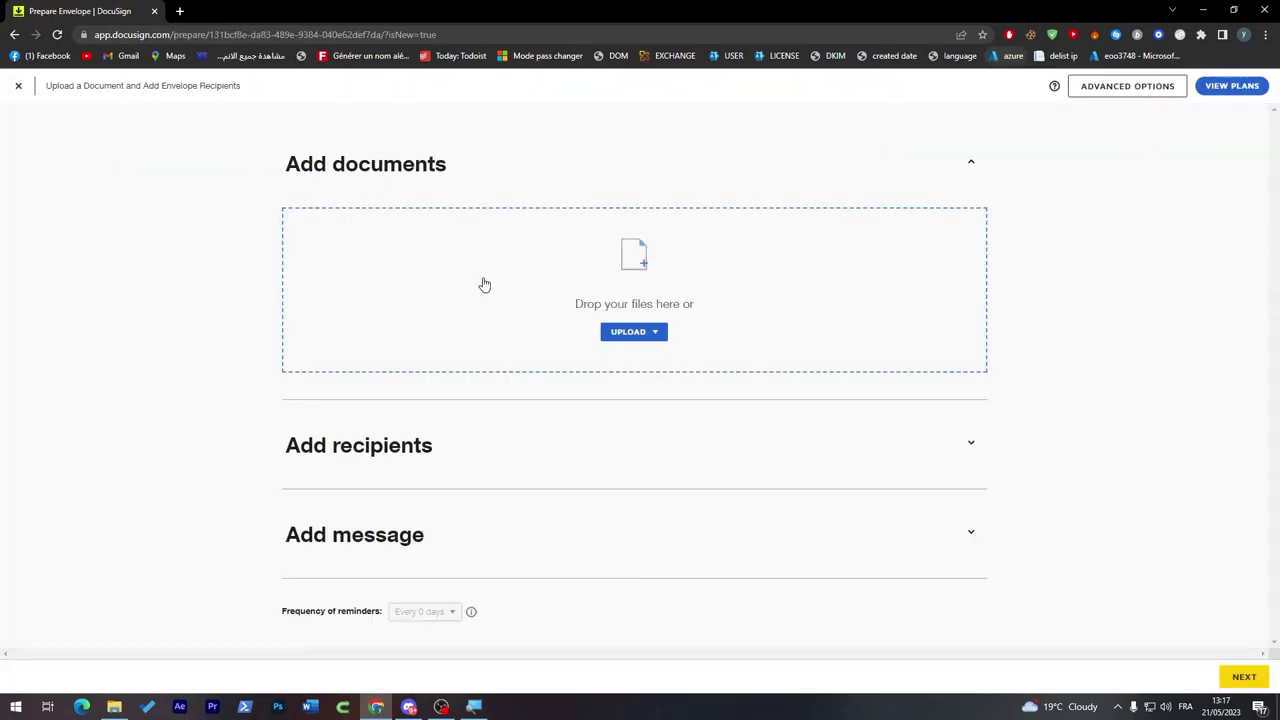
{"action": "left_click", "coordinate": [630, 280]}
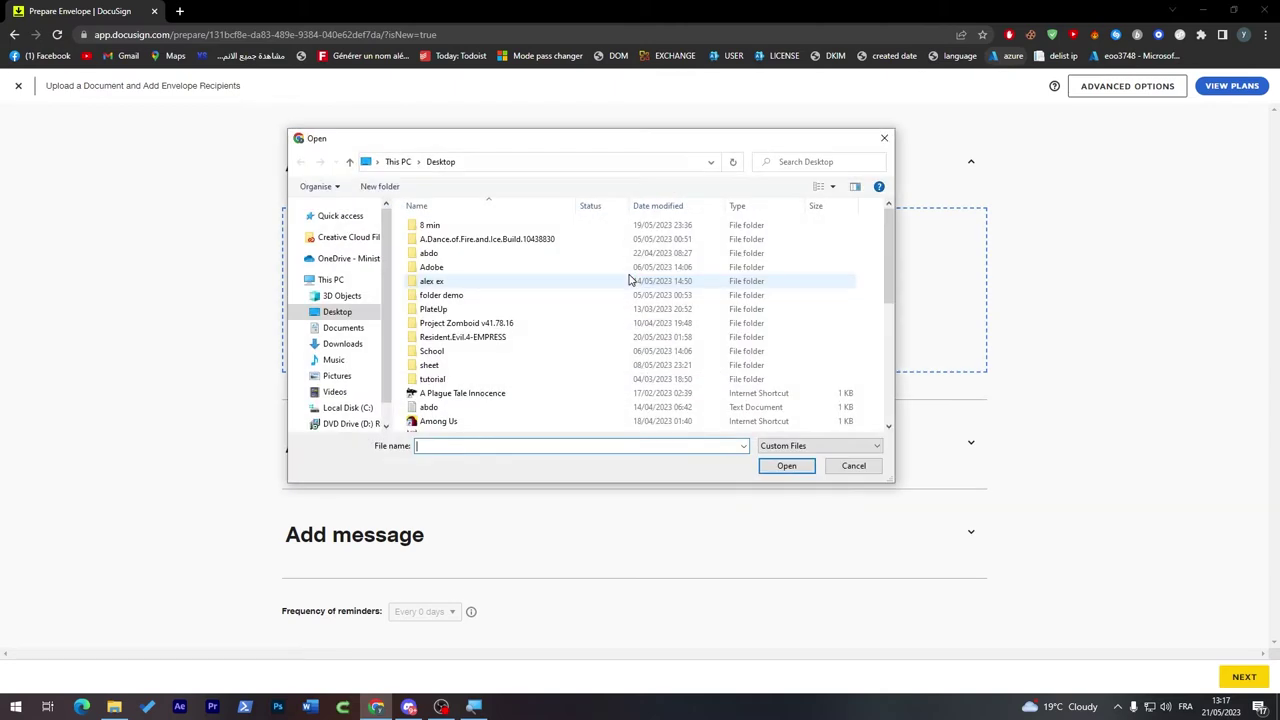
{"action": "left_click_drag", "start_coordinate": [888, 250], "coordinate": [890, 330]}
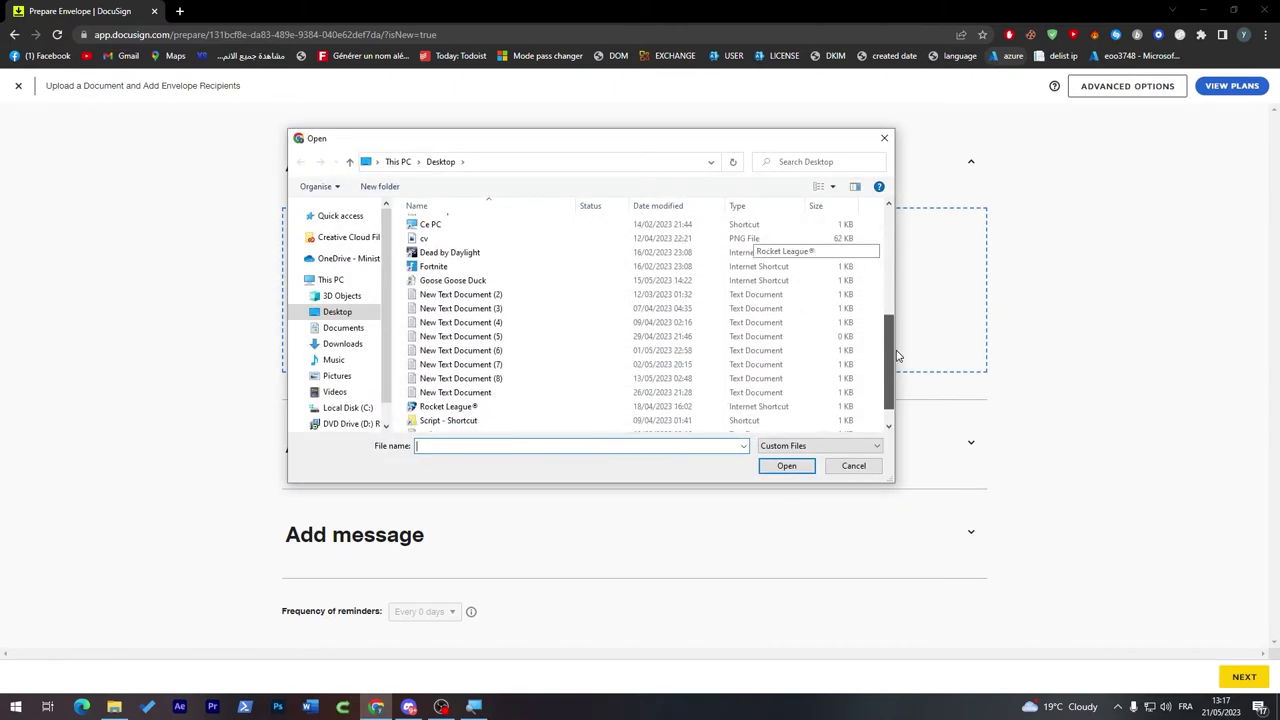
{"action": "left_click", "coordinate": [342, 343]}
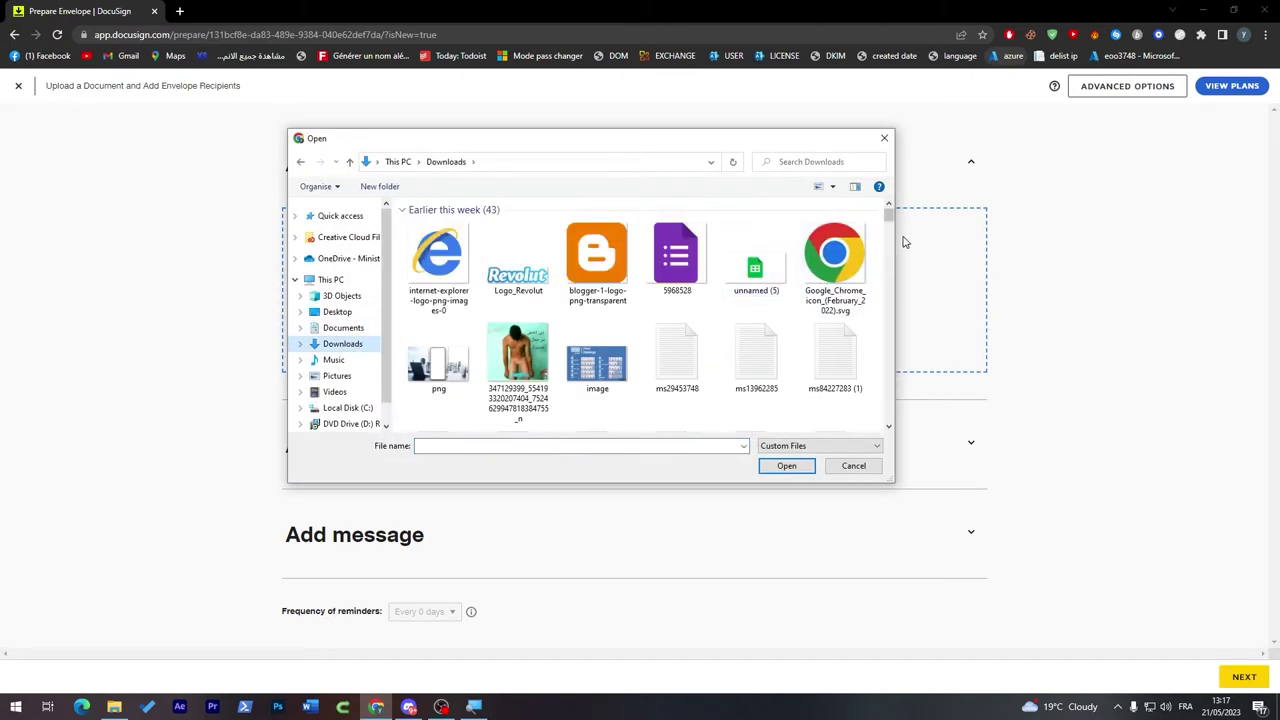
{"action": "left_click", "coordinate": [840, 447]}
{"action": "left_click", "coordinate": [798, 459]}
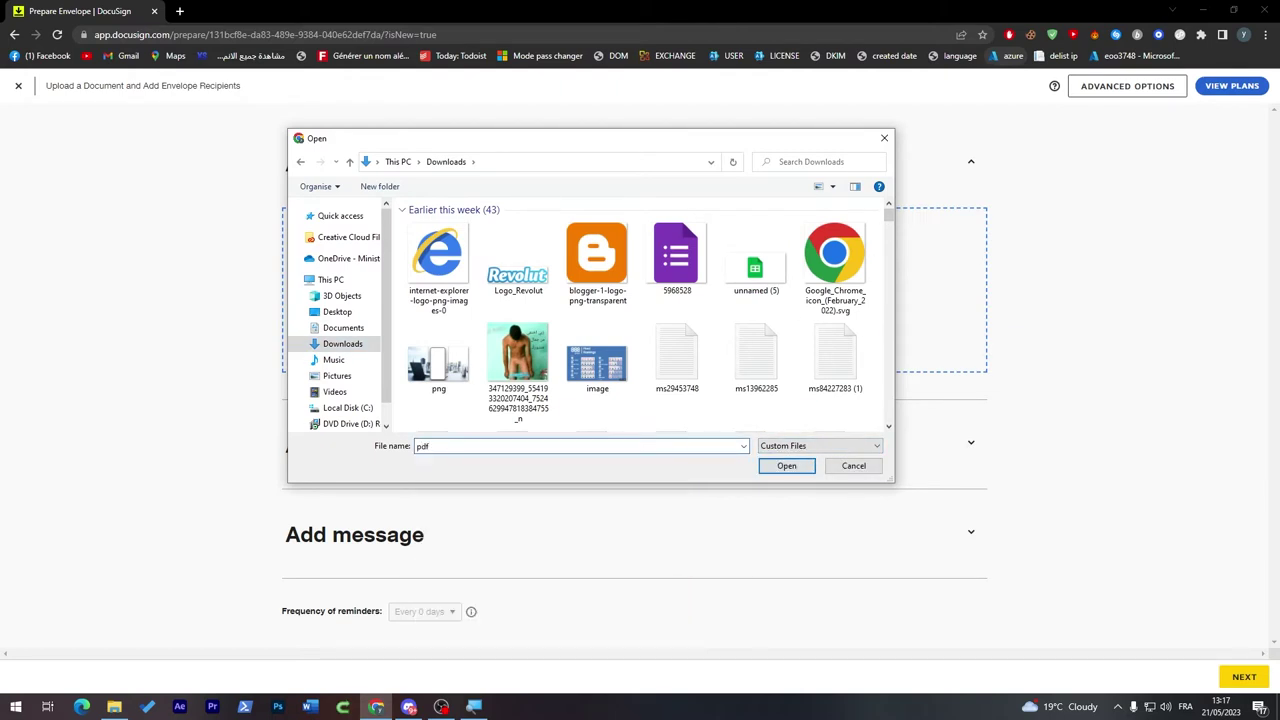
{"action": "left_click", "coordinate": [744, 446]}
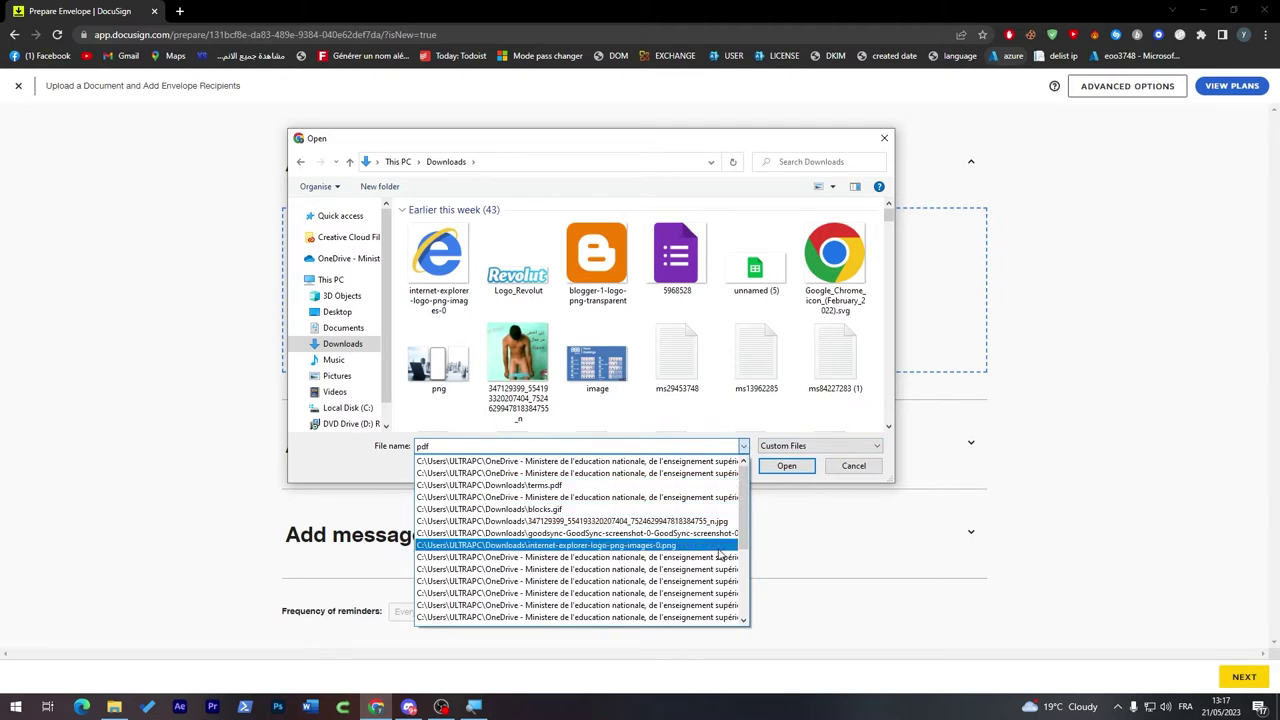
{"action": "left_click", "coordinate": [668, 485]}
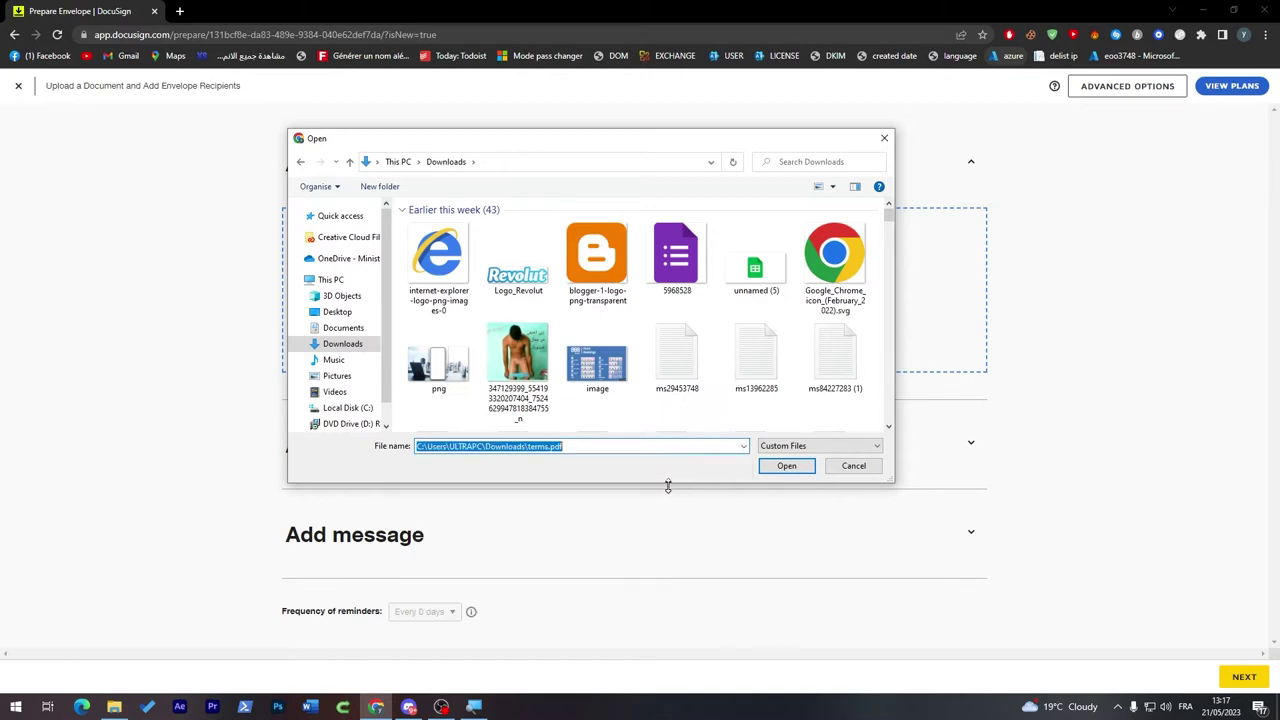
{"action": "left_click", "coordinate": [788, 466]}
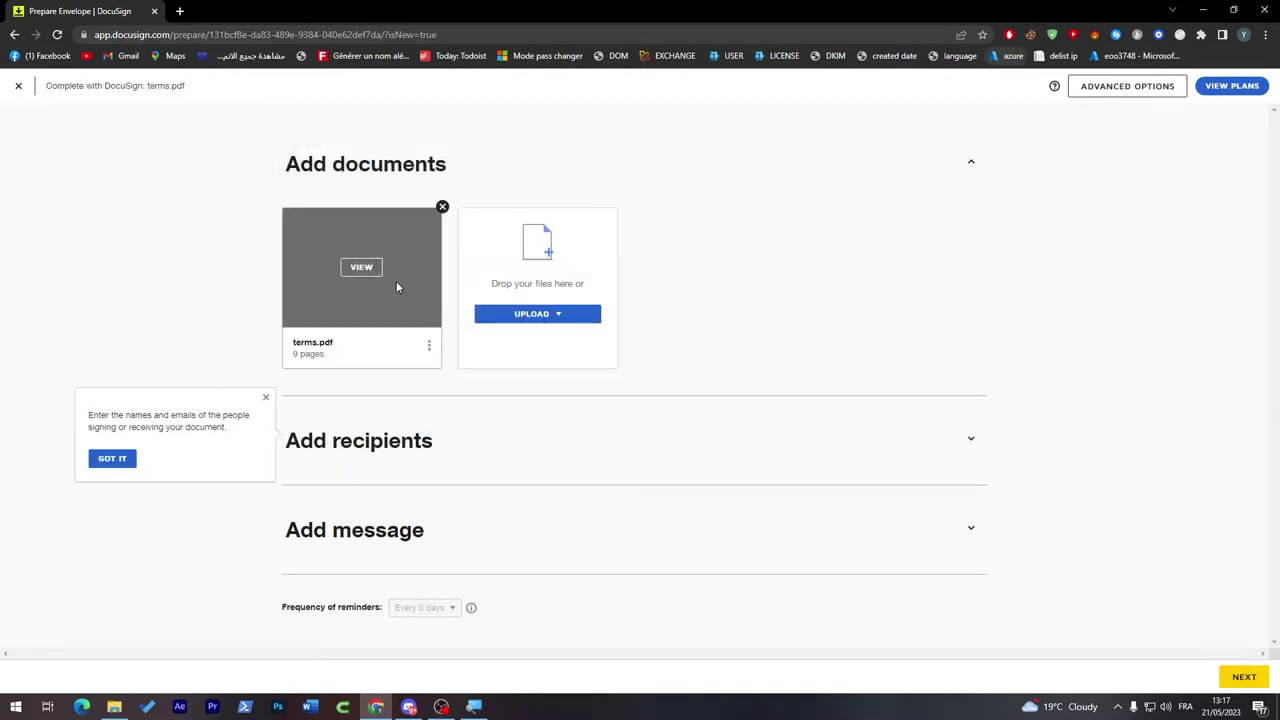
{"action": "left_click", "coordinate": [370, 268]}
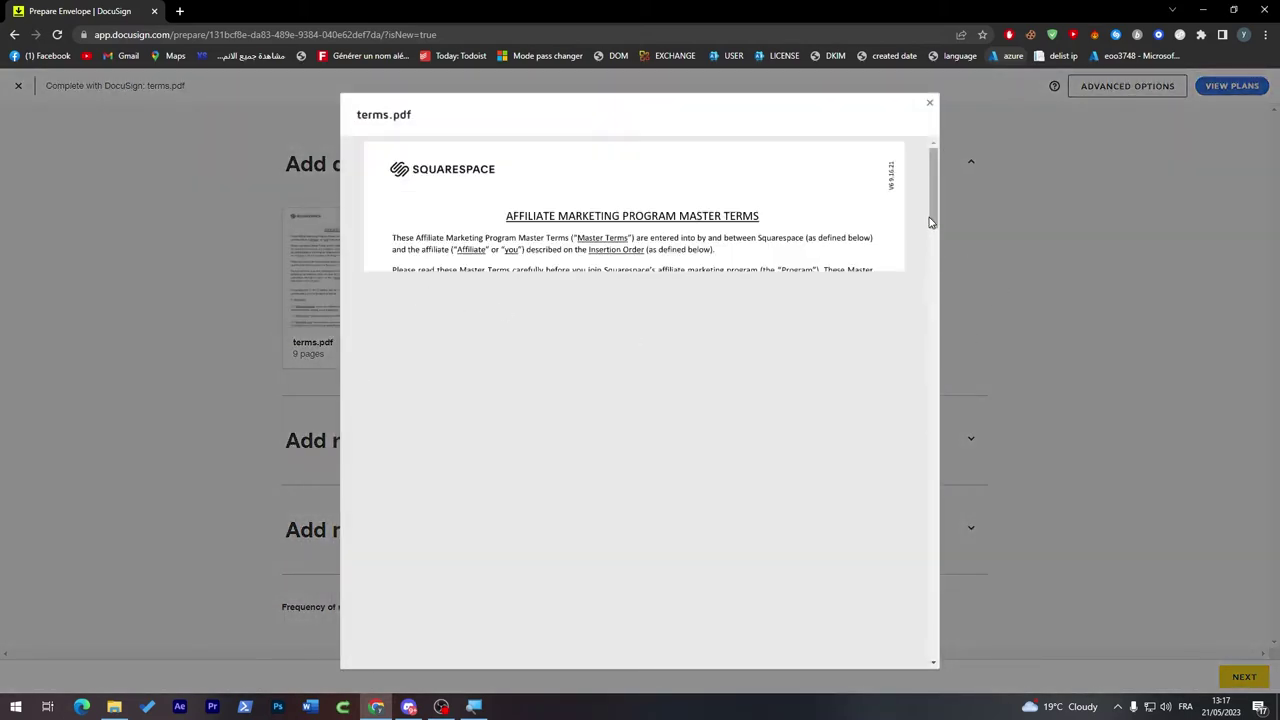
{"action": "left_click", "coordinate": [929, 103]}
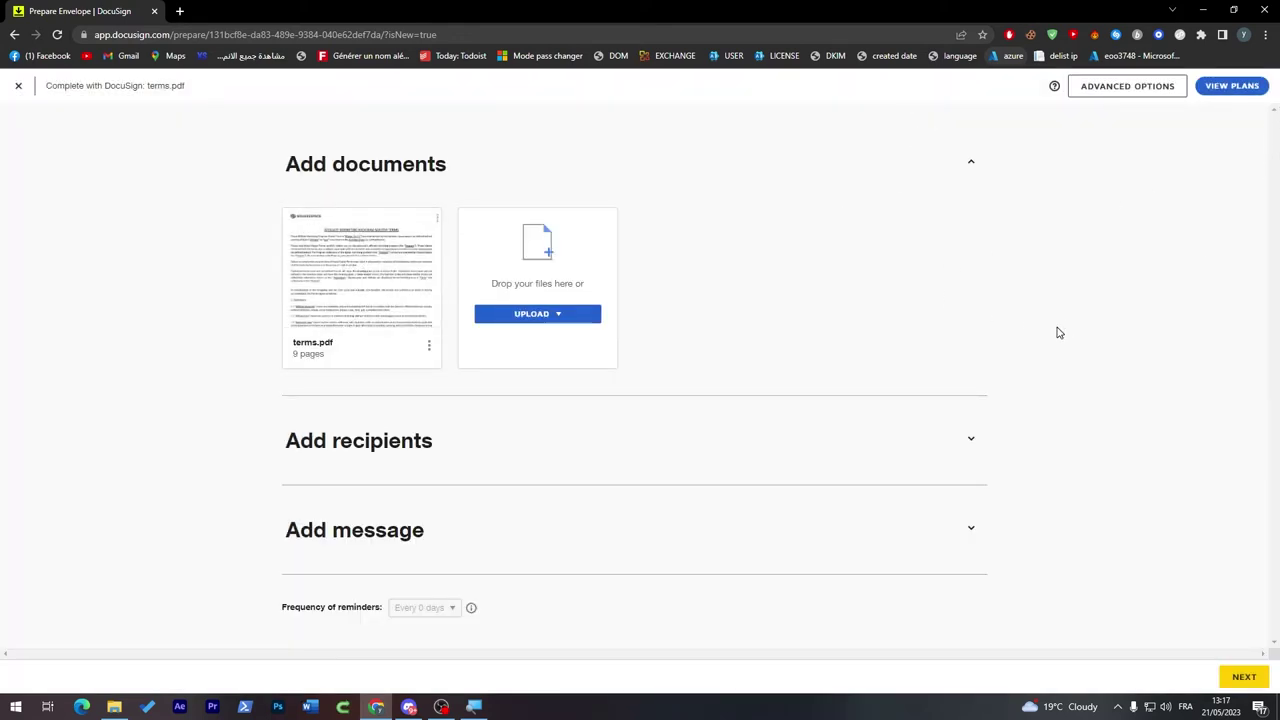
Expand the envelope's recipients section and mark yourself as the only signer
{"action": "left_click", "coordinate": [372, 447]}
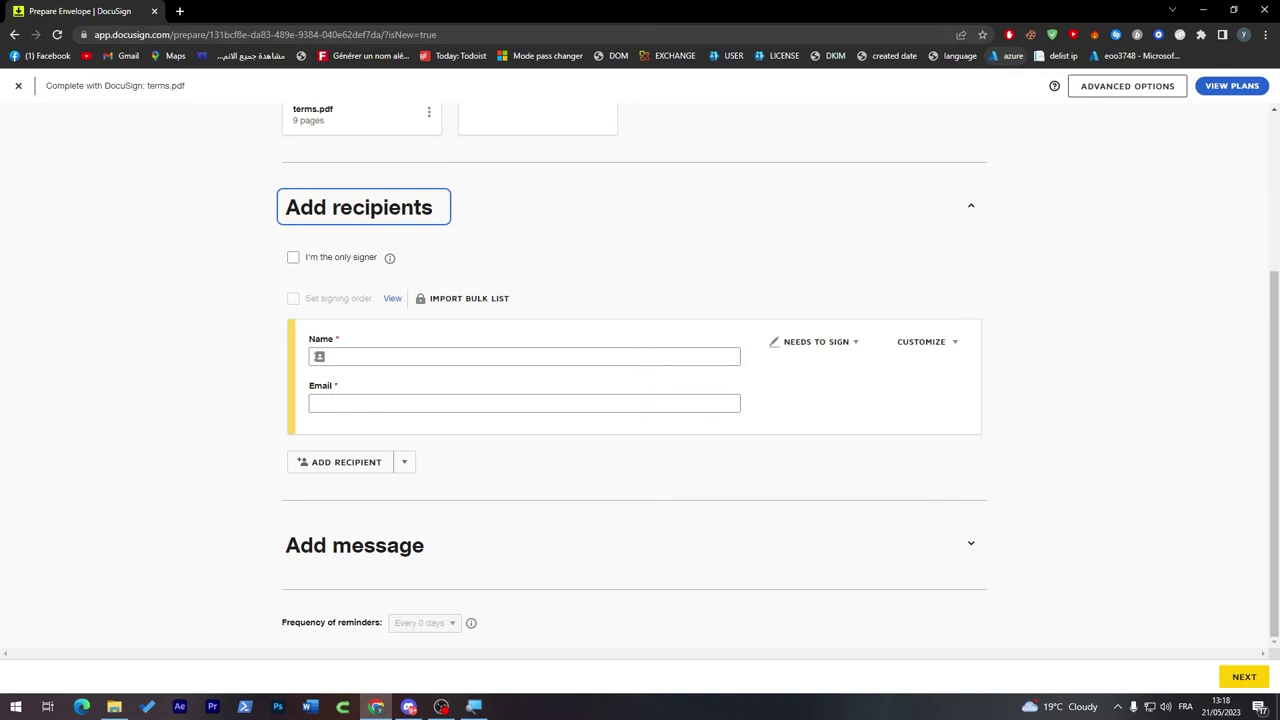
{"action": "left_click", "coordinate": [446, 330]}
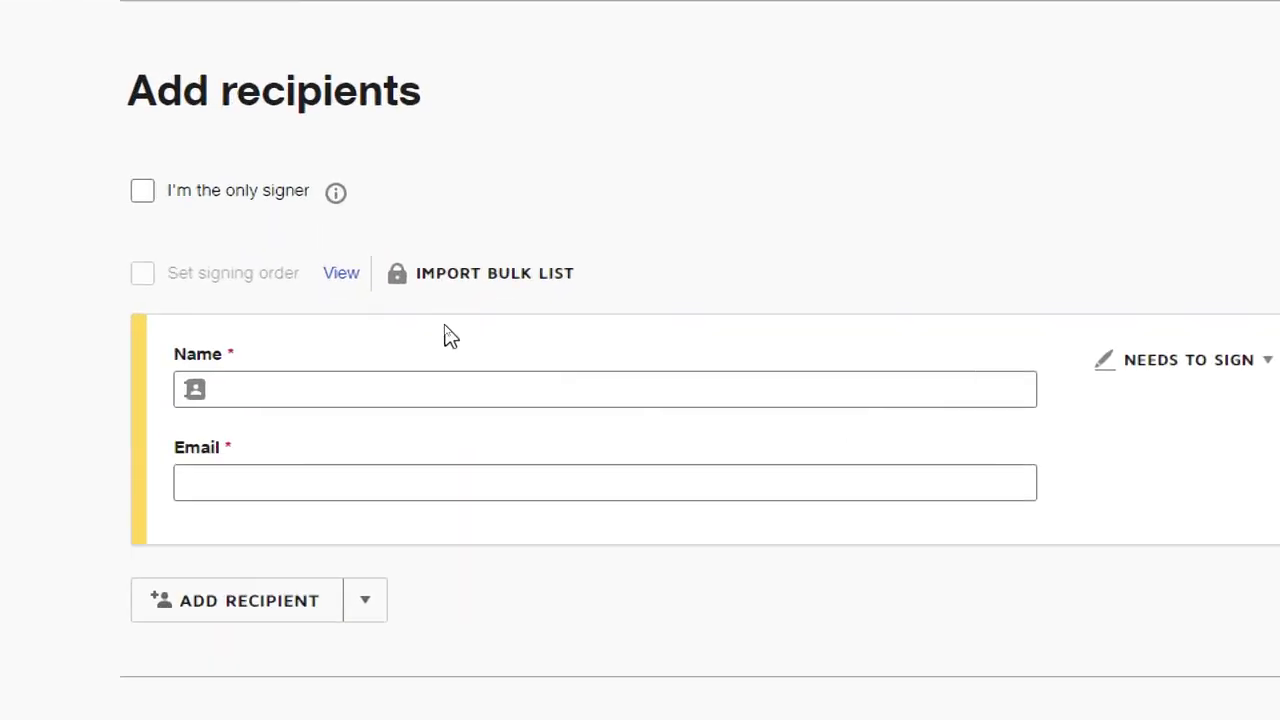
{"action": "left_click", "coordinate": [236, 192]}
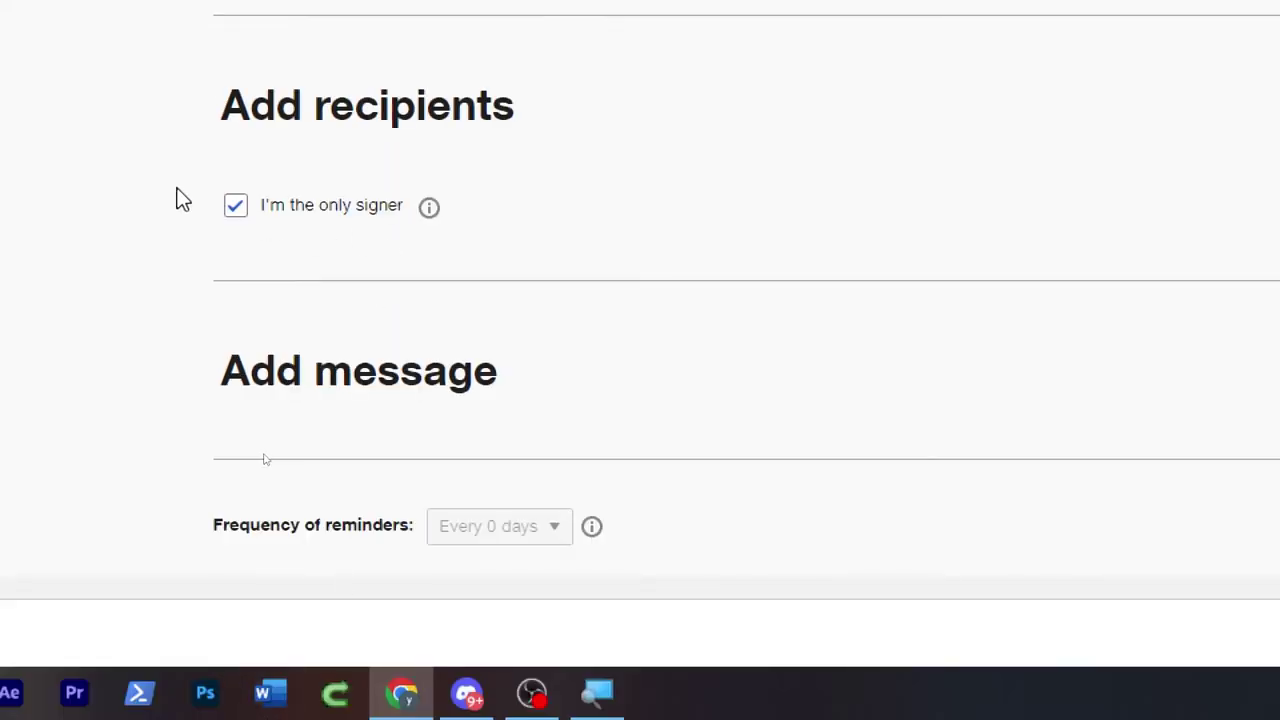
{"action": "left_click", "coordinate": [240, 210]}
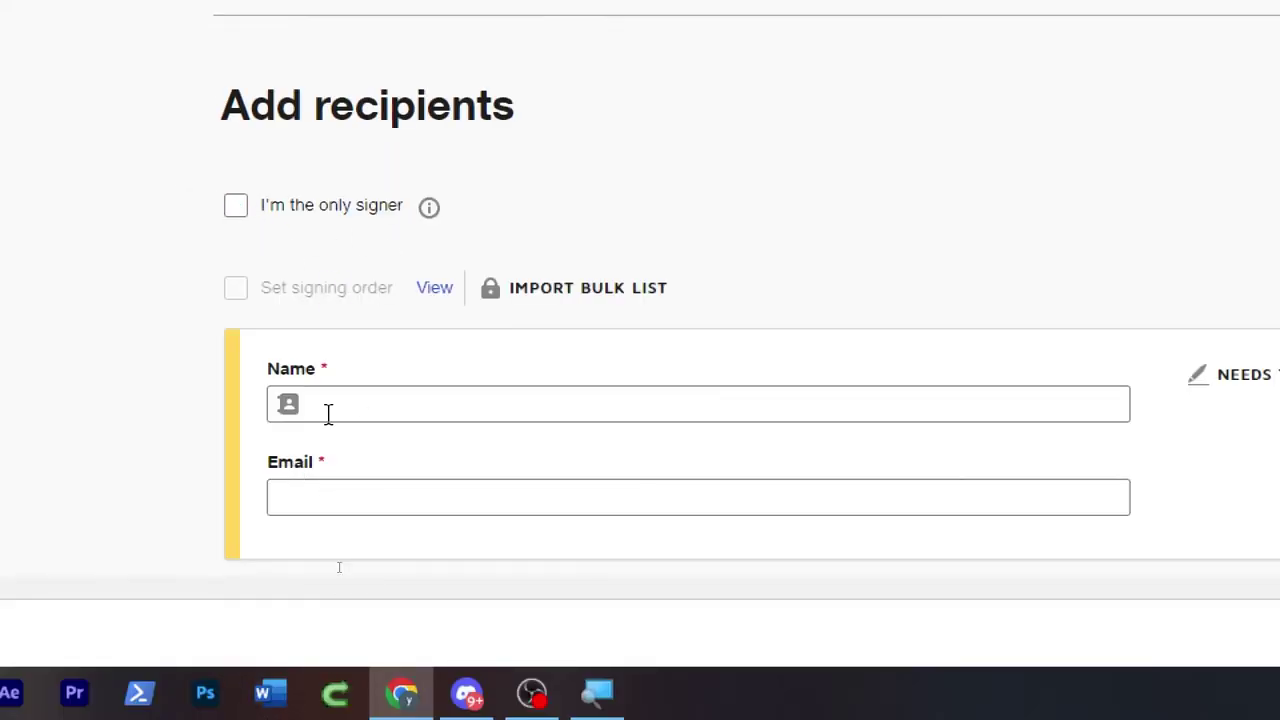
{"action": "left_click", "coordinate": [238, 207]}
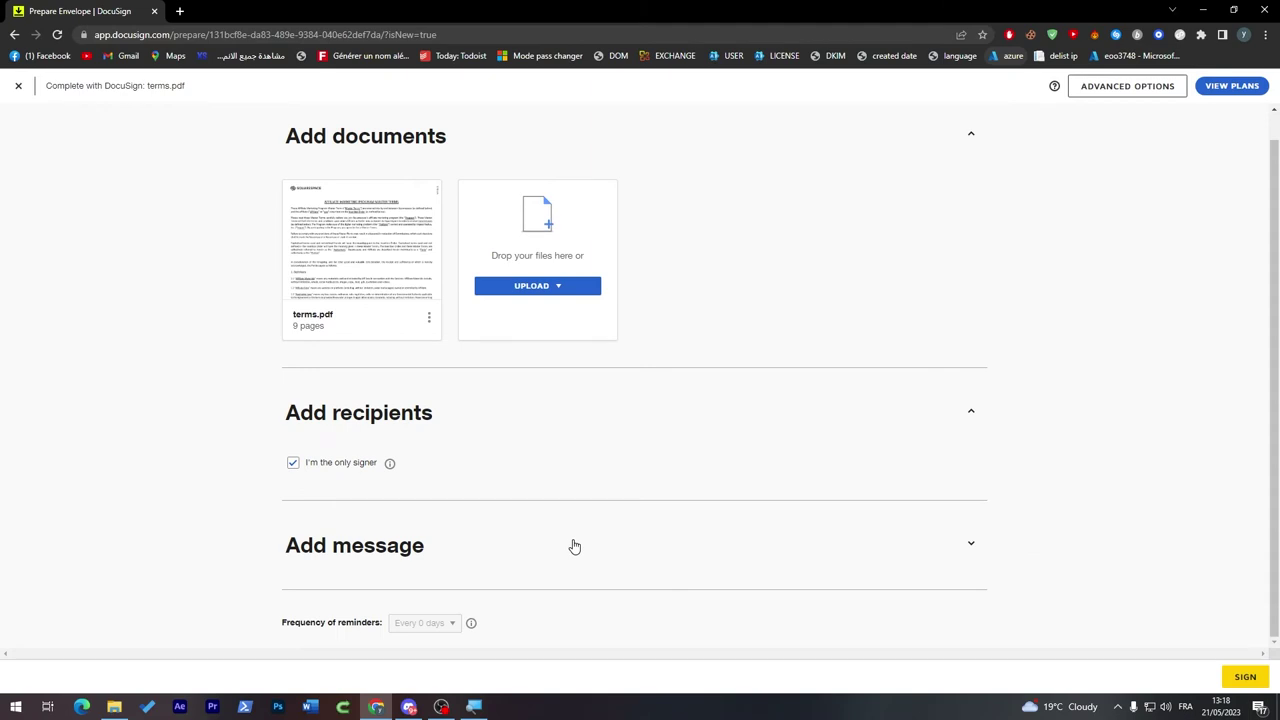
Add the email message "Pleas make sure to sign for us to complete our deal" to the envelope
{"action": "left_click", "coordinate": [575, 546]}
{"action": "scroll", "coordinate": [1267, 465], "scroll_direction": "down", "scroll_amount": 2}
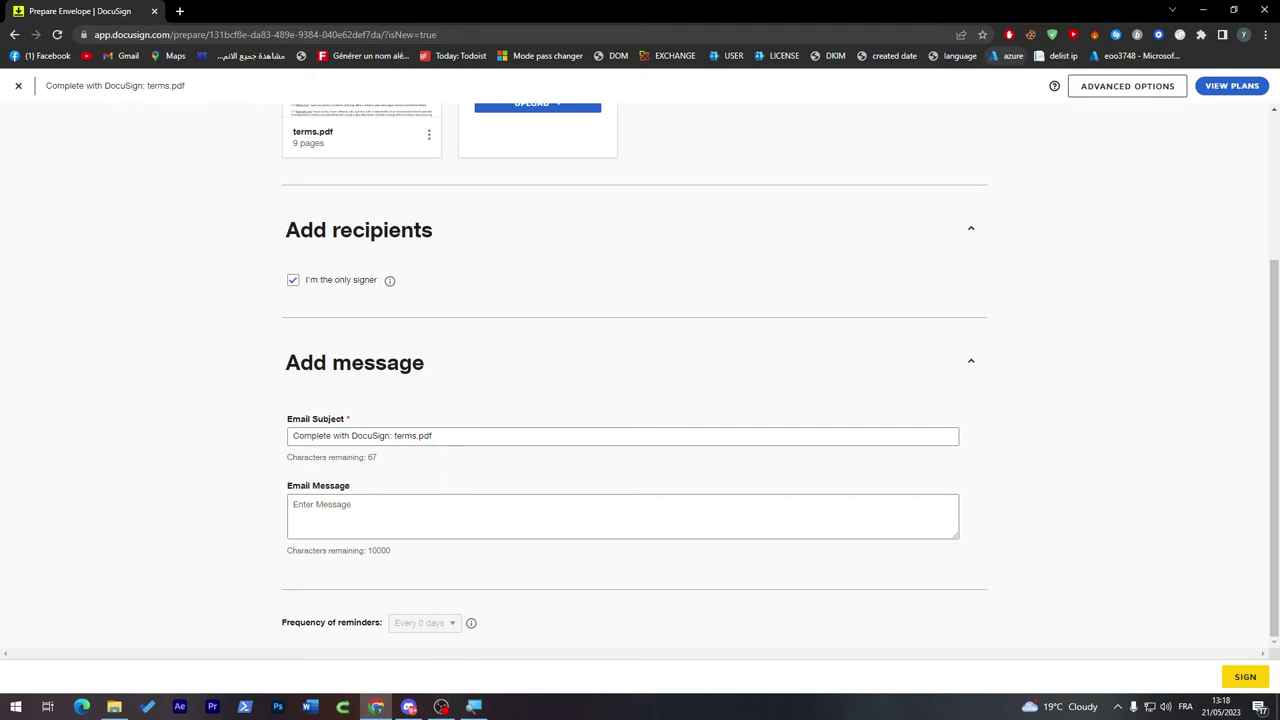
{"action": "left_click", "coordinate": [622, 516]}
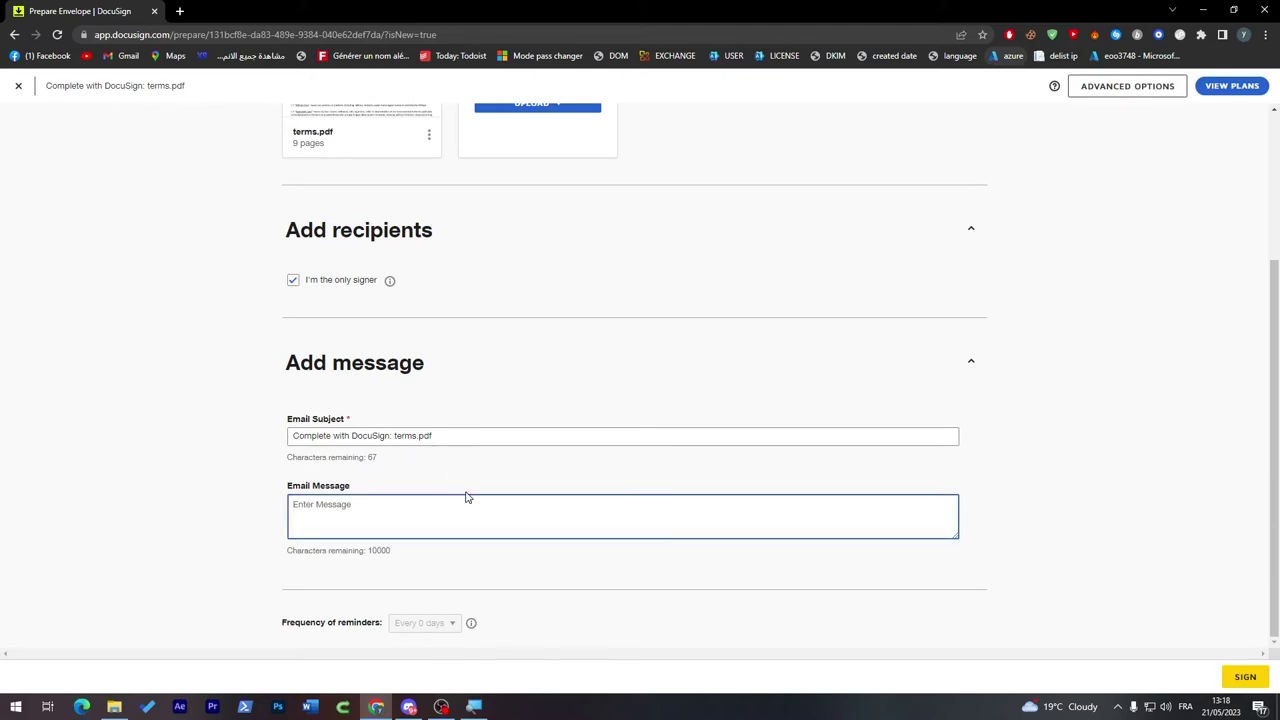
{"action": "type", "text": "Pleas make sure to sign for us to complete our deal"}
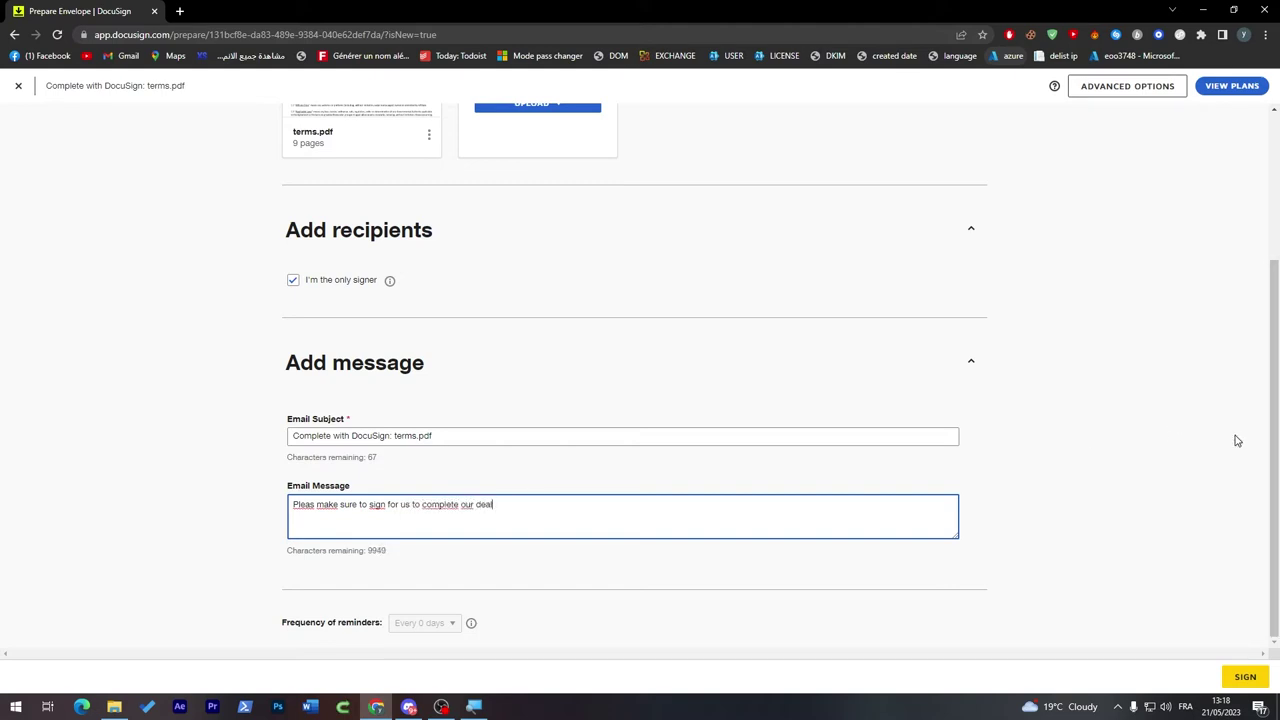
{"action": "left_click", "coordinate": [1165, 419]}
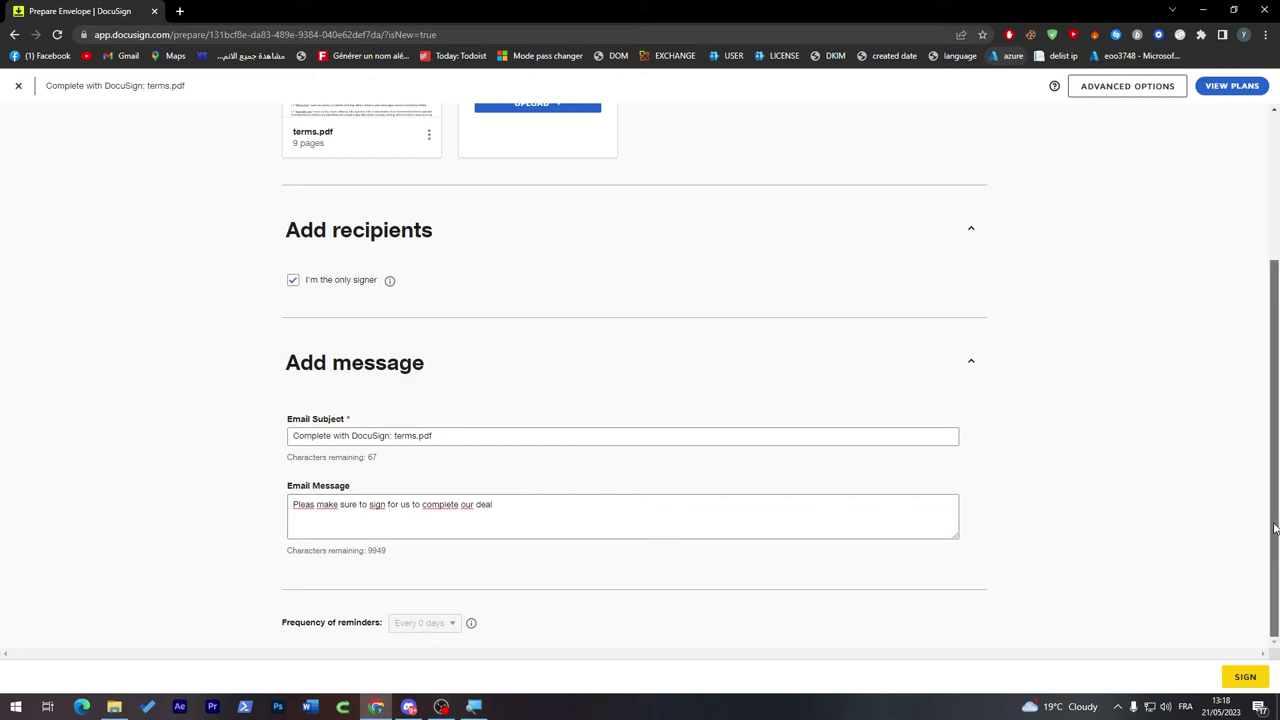
Proceed to signing the envelope and continue past the review notice to the document's field editor
{"action": "left_click", "coordinate": [1243, 678]}
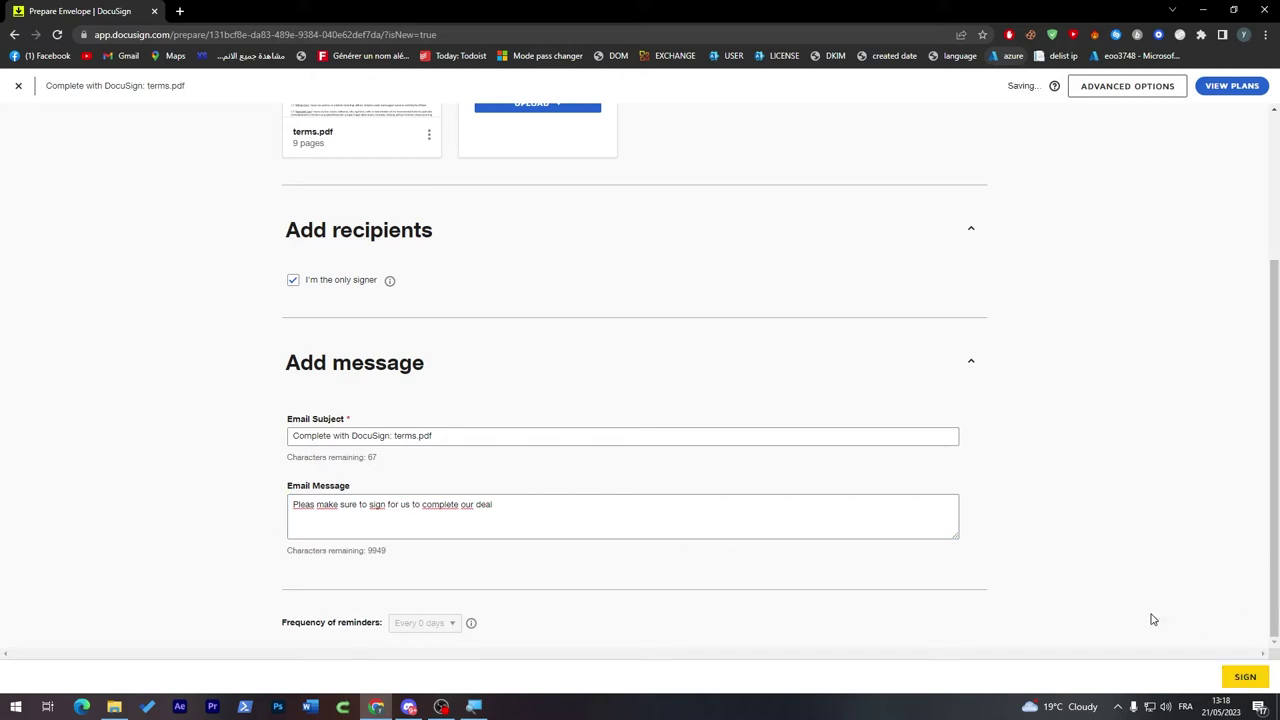
{"action": "left_click", "coordinate": [1243, 678]}
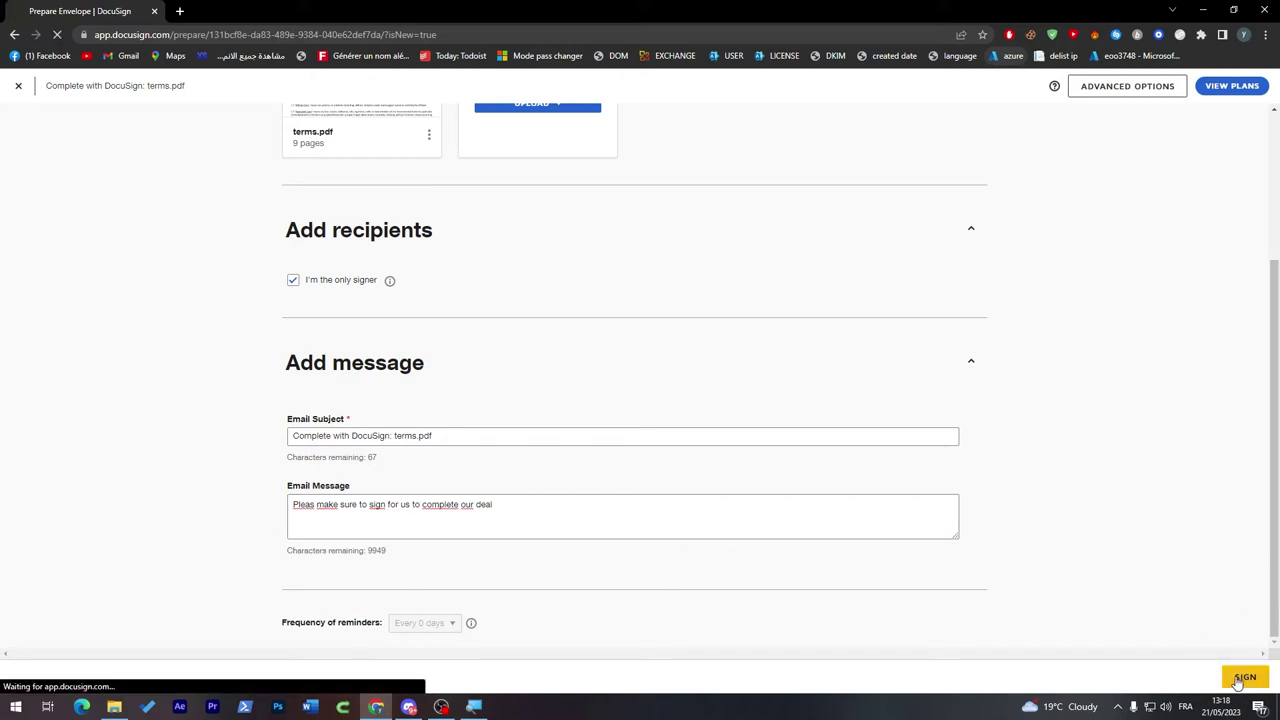
{"action": "key", "text": "super"}
{"action": "left_click", "coordinate": [1243, 678]}
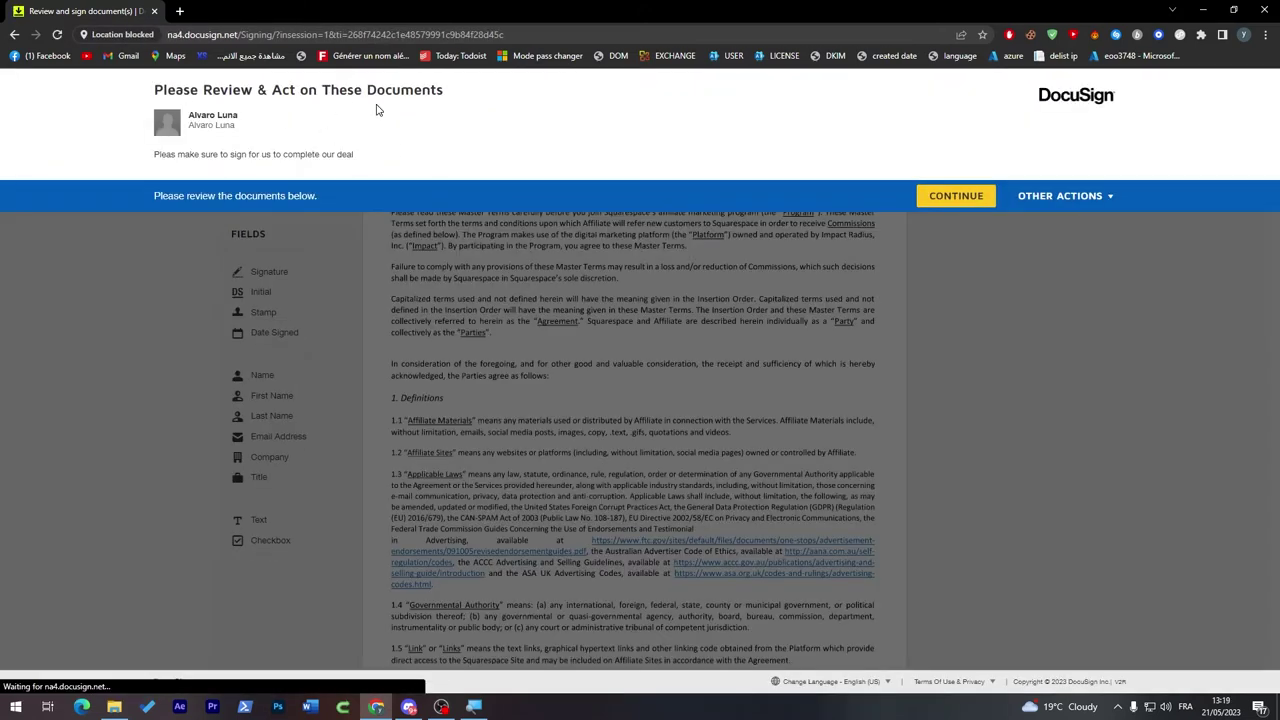
{"action": "left_click", "coordinate": [955, 197]}
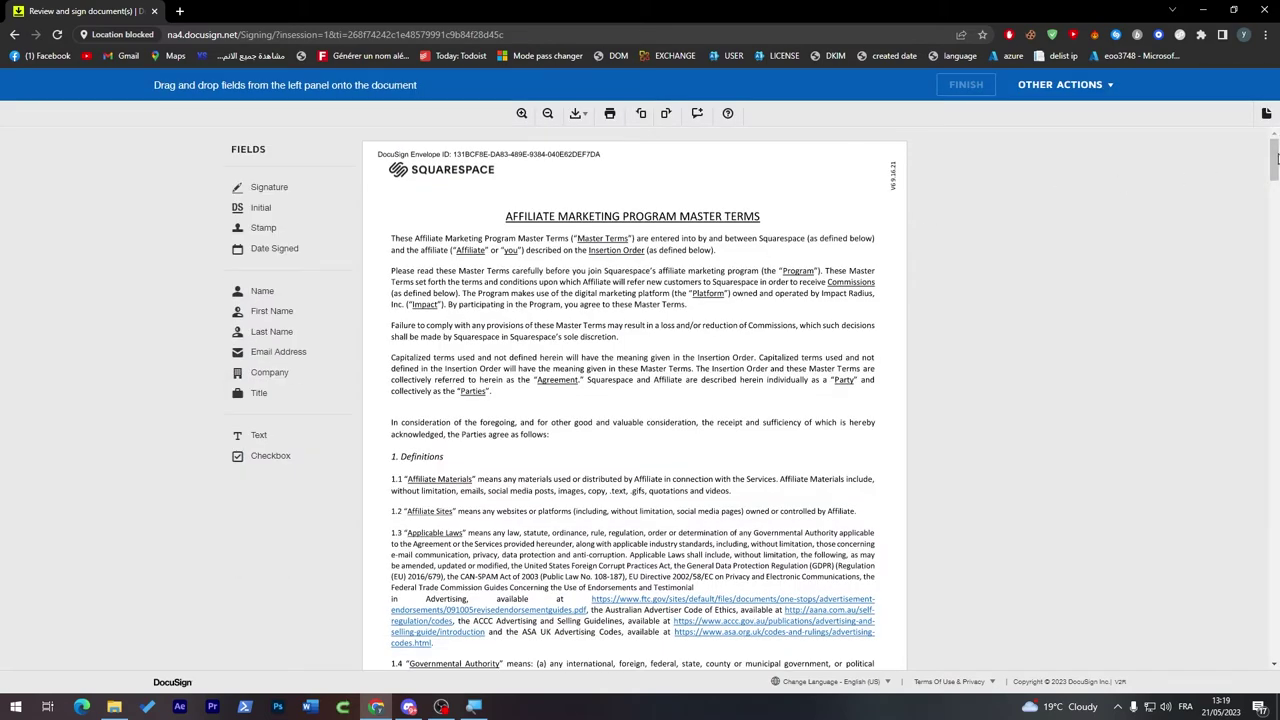
Look through terms.pdf and place a Signature field on page 9, near the lower-right corner just above the footer
{"action": "left_click_drag", "start_coordinate": [1276, 160], "coordinate": [1258, 606]}
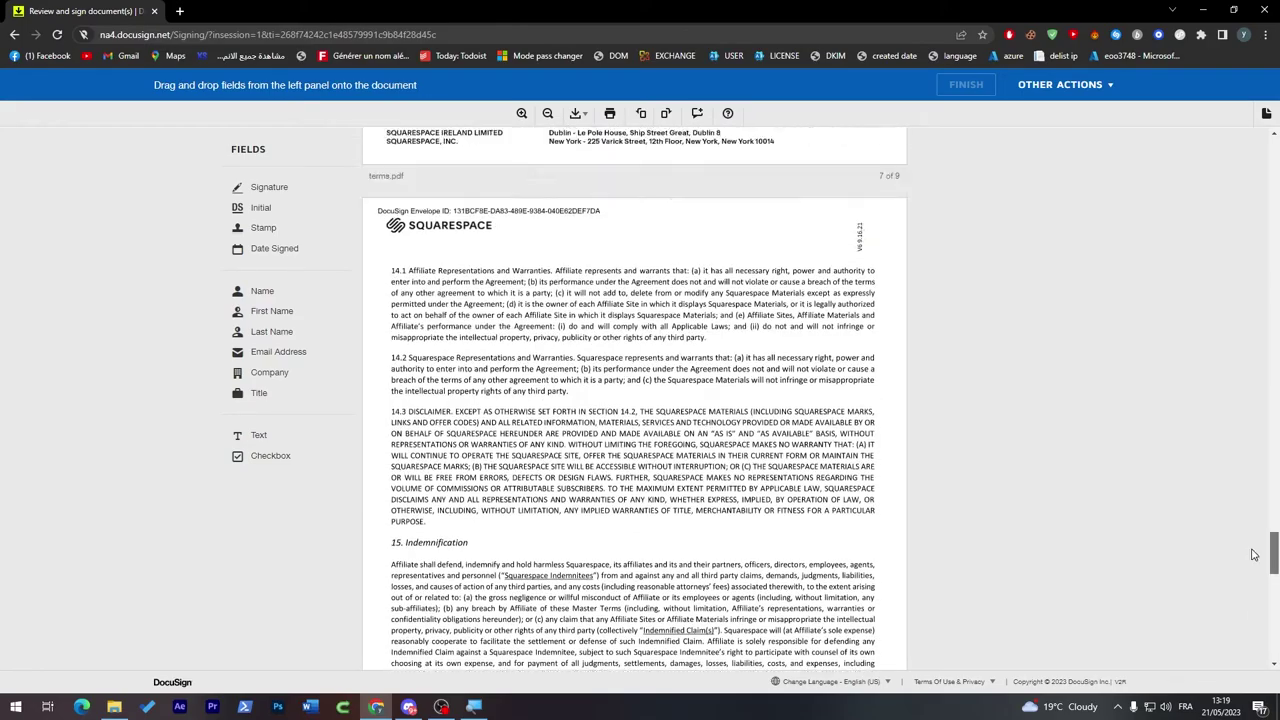
{"action": "left_click_drag", "start_coordinate": [1253, 555], "coordinate": [1208, 318]}
{"action": "scroll", "coordinate": [879, 392], "scroll_direction": "down", "scroll_amount": 20}
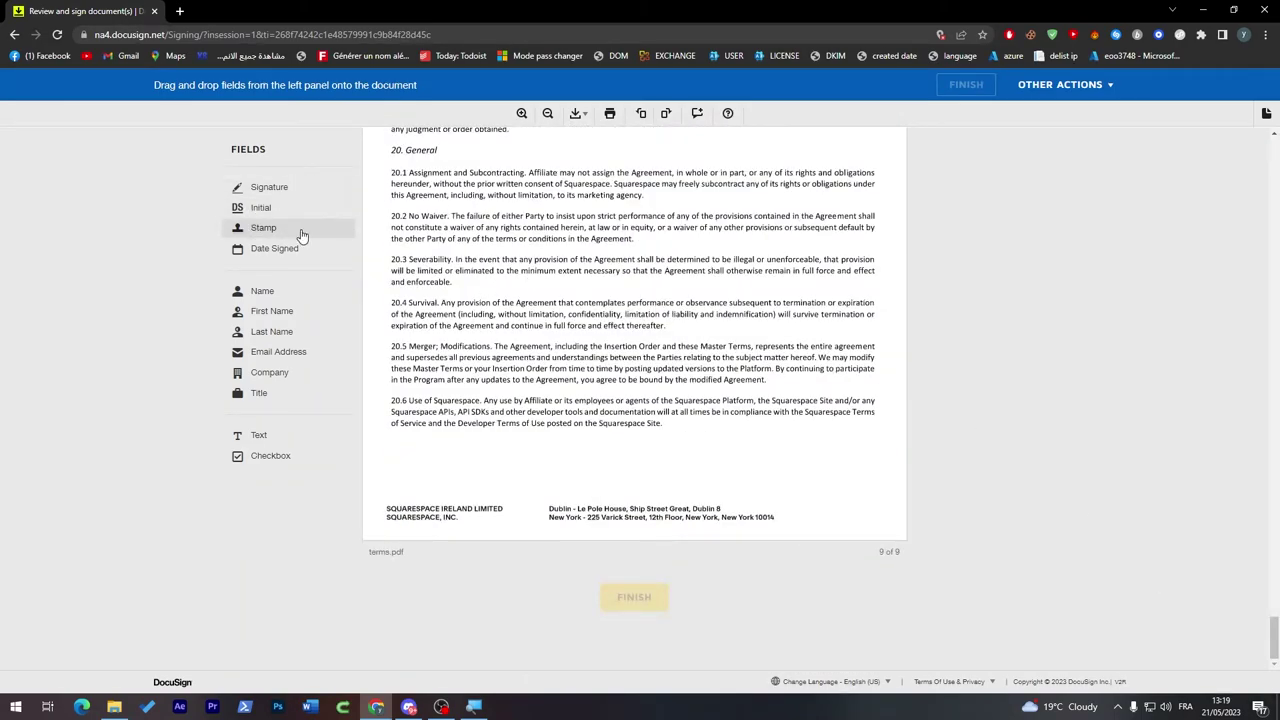
{"action": "mouse_move", "coordinate": [258, 193]}
{"action": "left_mouse_down"}
{"action": "mouse_move", "coordinate": [538, 332]}
{"action": "mouse_move", "coordinate": [727, 472]}
{"action": "mouse_move", "coordinate": [779, 454]}
{"action": "left_mouse_up"}
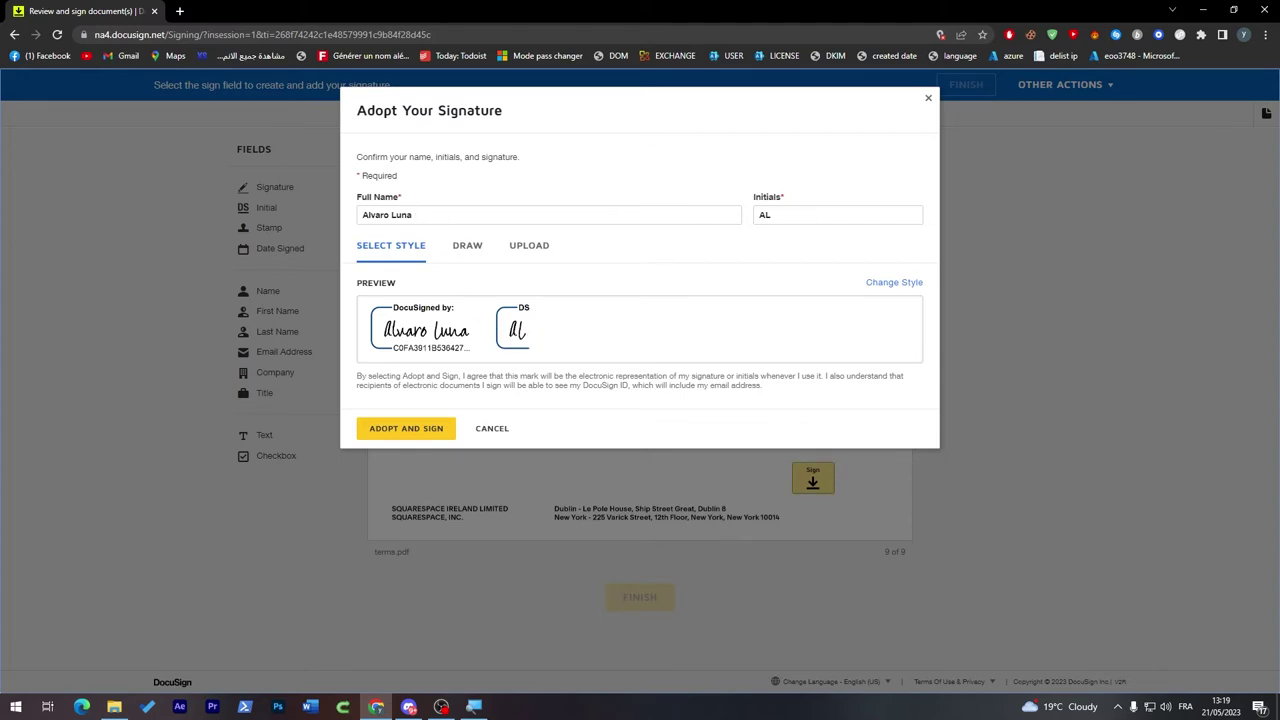
Replace the full name and the initials in the signature adoption form with the signer's own
{"action": "left_click", "coordinate": [387, 214]}
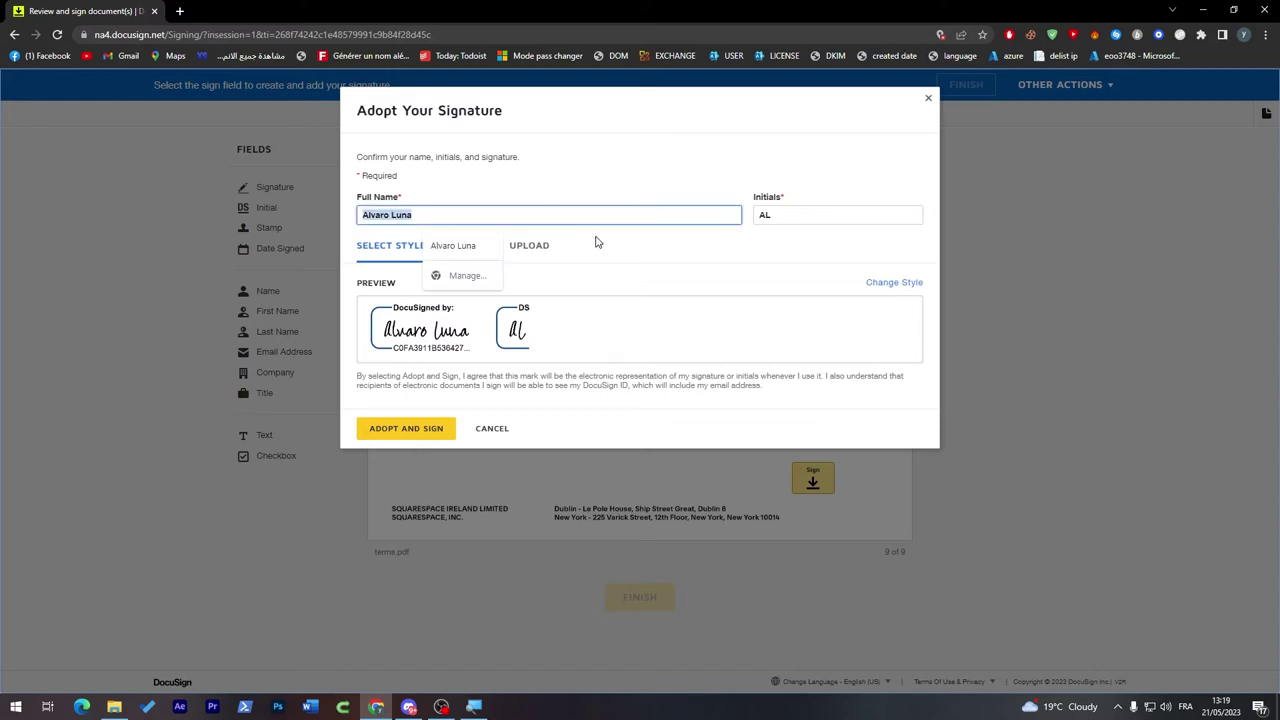
{"action": "type", "text": "I"}
{"action": "type", "text": "oly lope"}
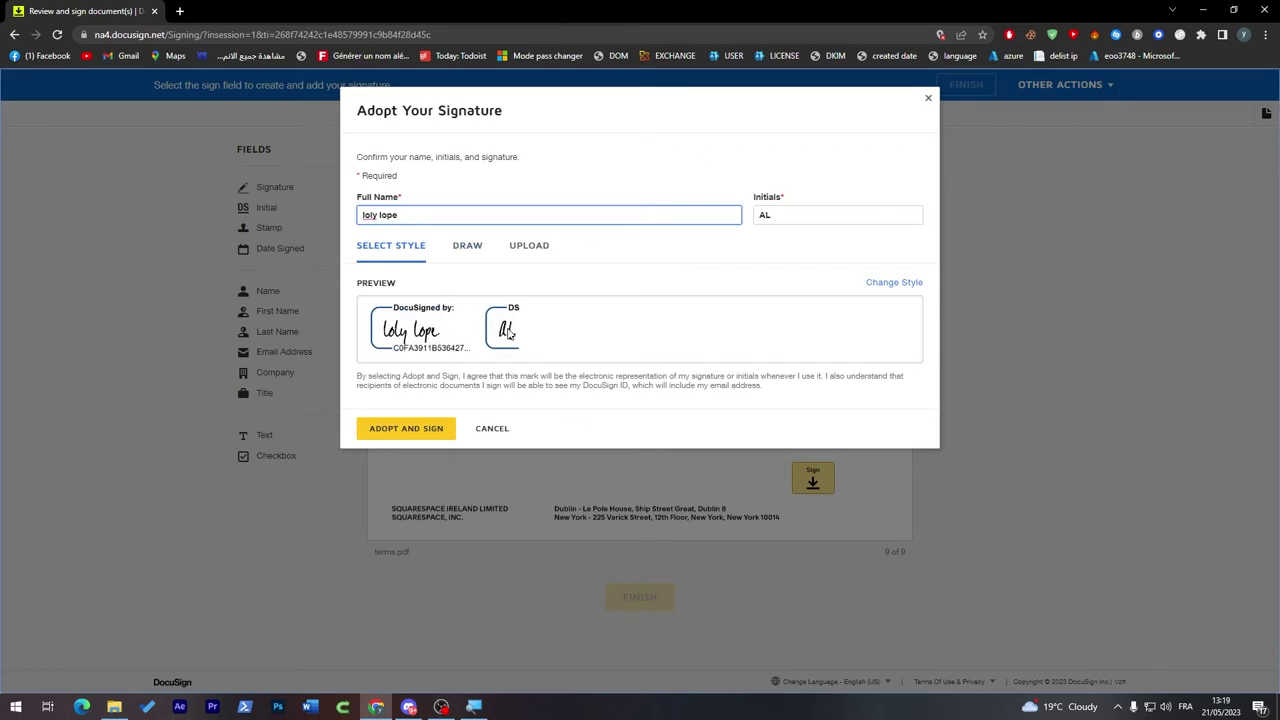
{"action": "left_click", "coordinate": [772, 215]}
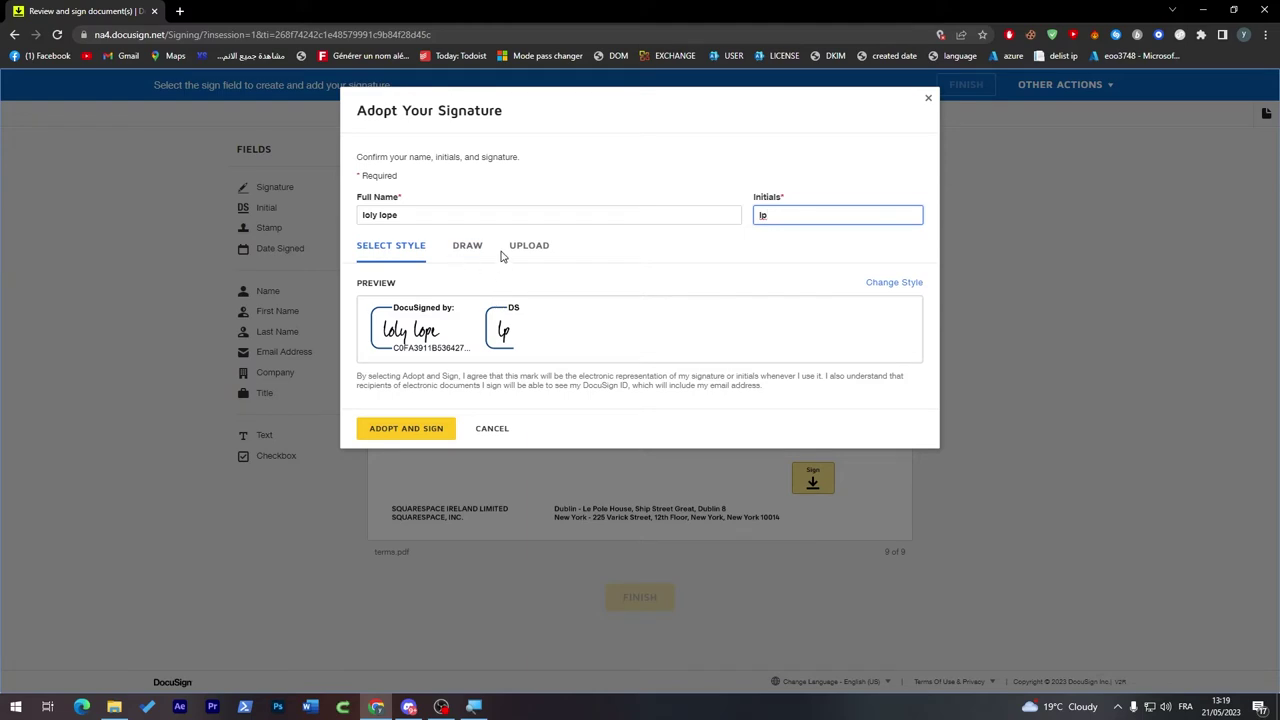
Draw a freehand signature, adopt it, and shift the signature slightly toward the right edge of page 9
{"action": "left_click", "coordinate": [468, 246]}
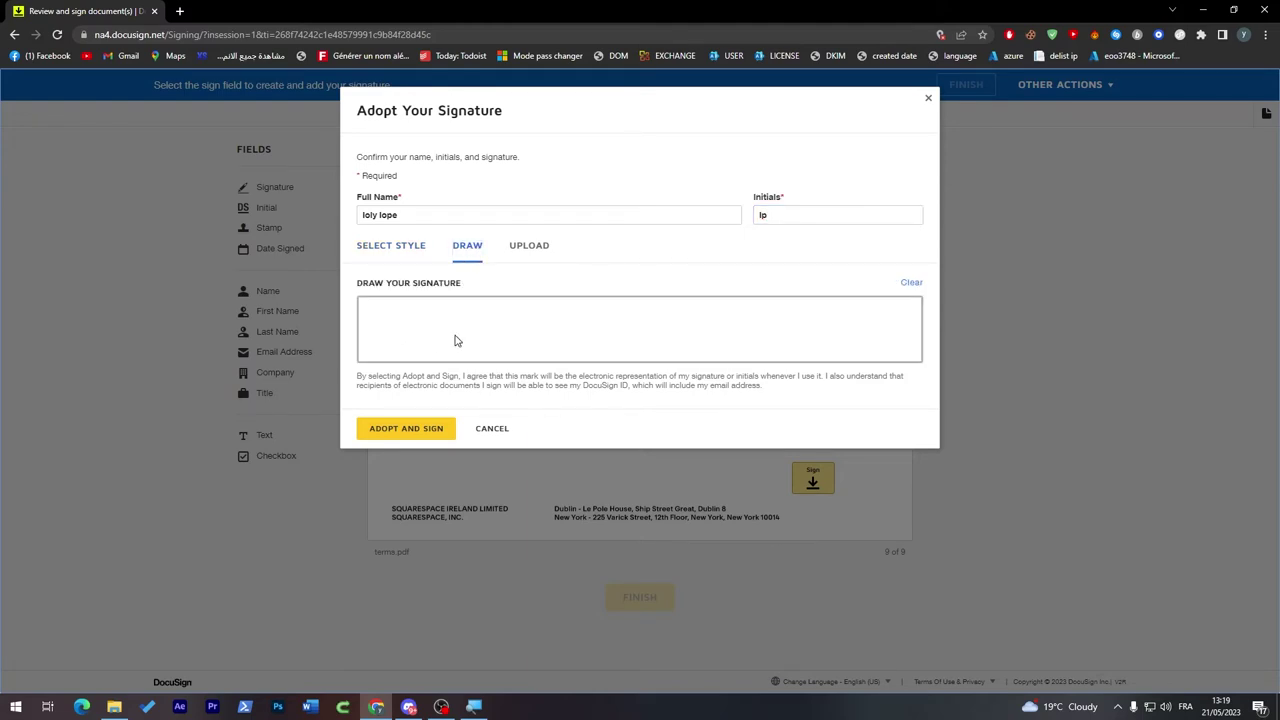
{"action": "mouse_move", "coordinate": [455, 341]}
{"action": "left_mouse_down"}
{"action": "mouse_move", "coordinate": [366, 324]}
{"action": "mouse_move", "coordinate": [453, 364]}
{"action": "left_mouse_up"}
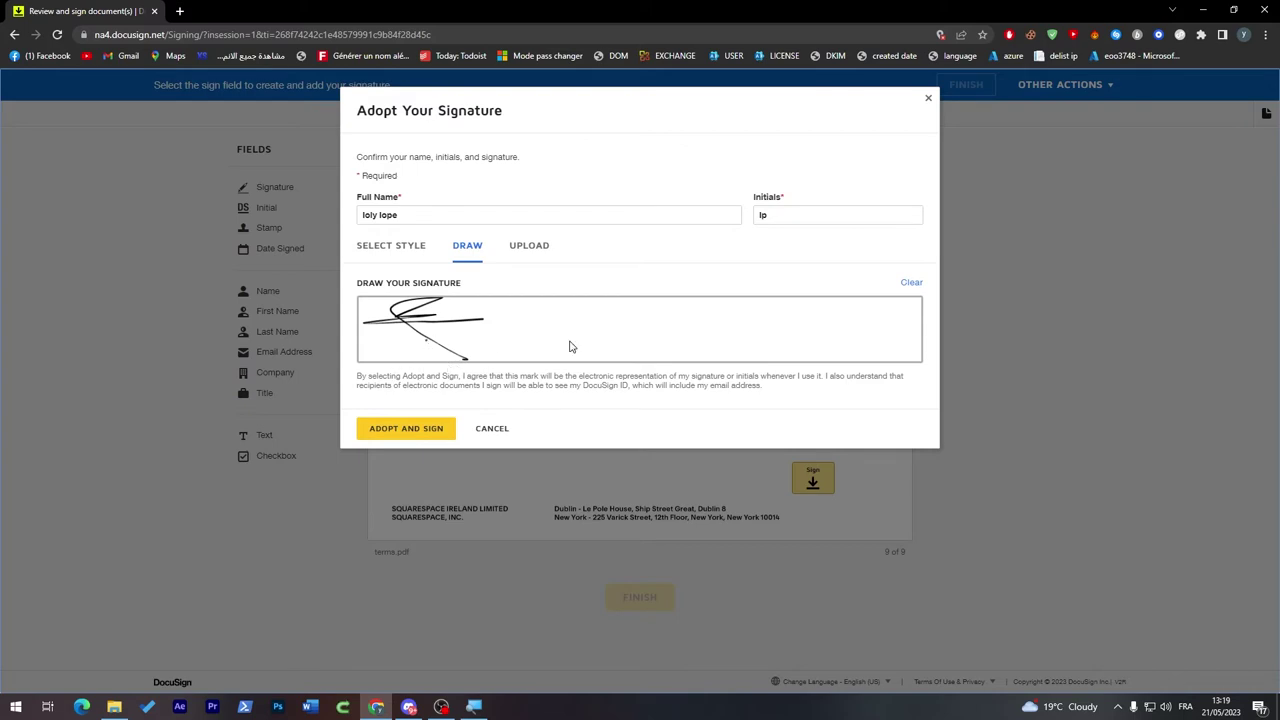
{"action": "mouse_move", "coordinate": [514, 327]}
{"action": "left_mouse_down"}
{"action": "mouse_move", "coordinate": [600, 330]}
{"action": "mouse_move", "coordinate": [442, 308]}
{"action": "mouse_move", "coordinate": [525, 351]}
{"action": "left_mouse_up"}
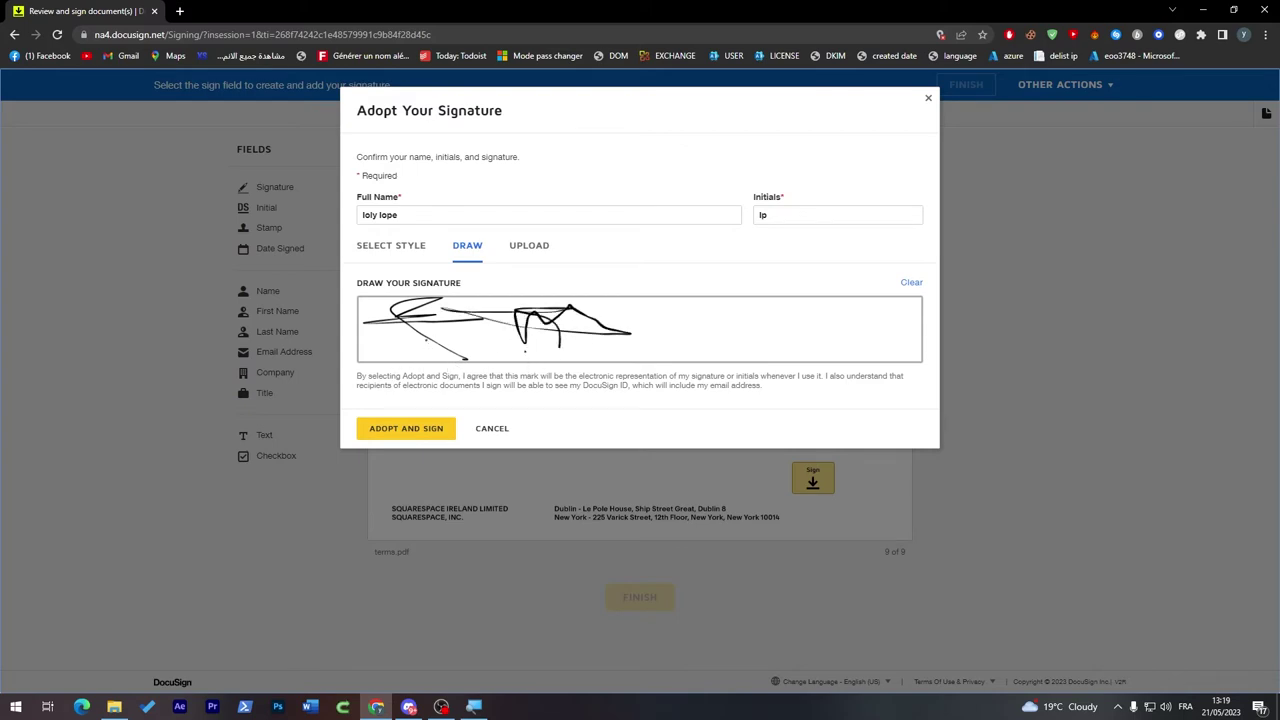
{"action": "left_click", "coordinate": [415, 428]}
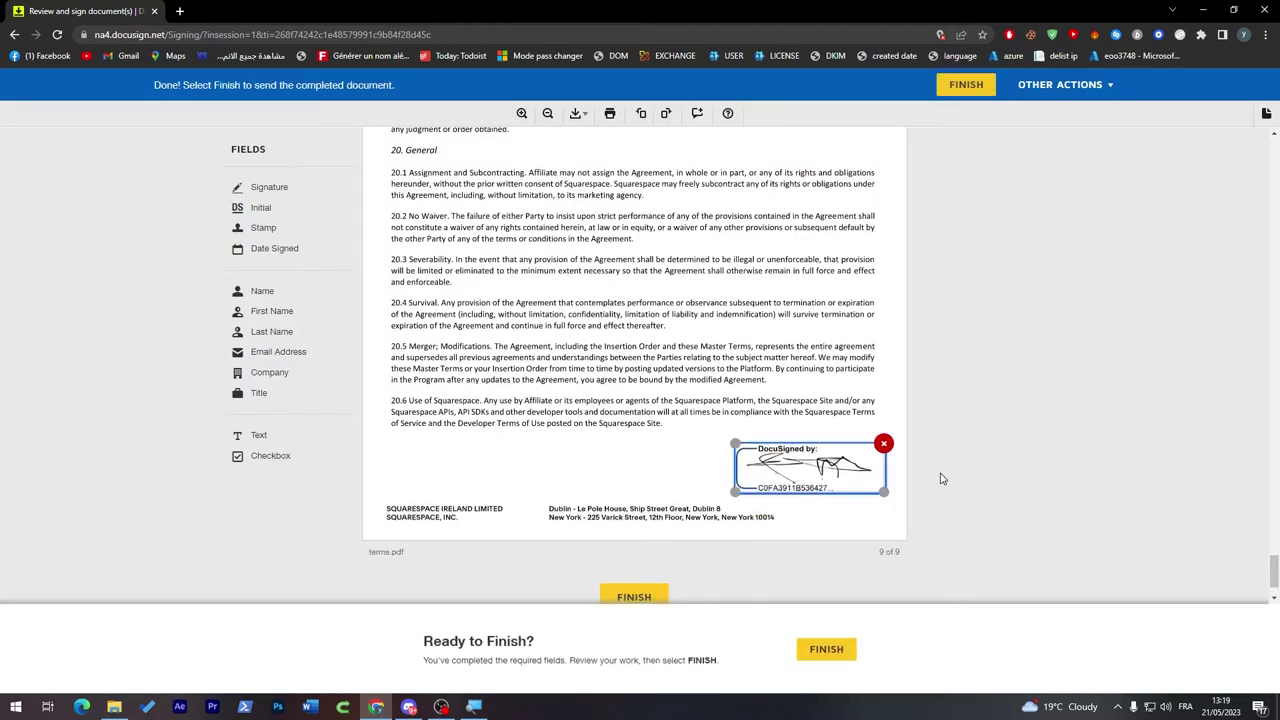
{"action": "left_click", "coordinate": [790, 488]}
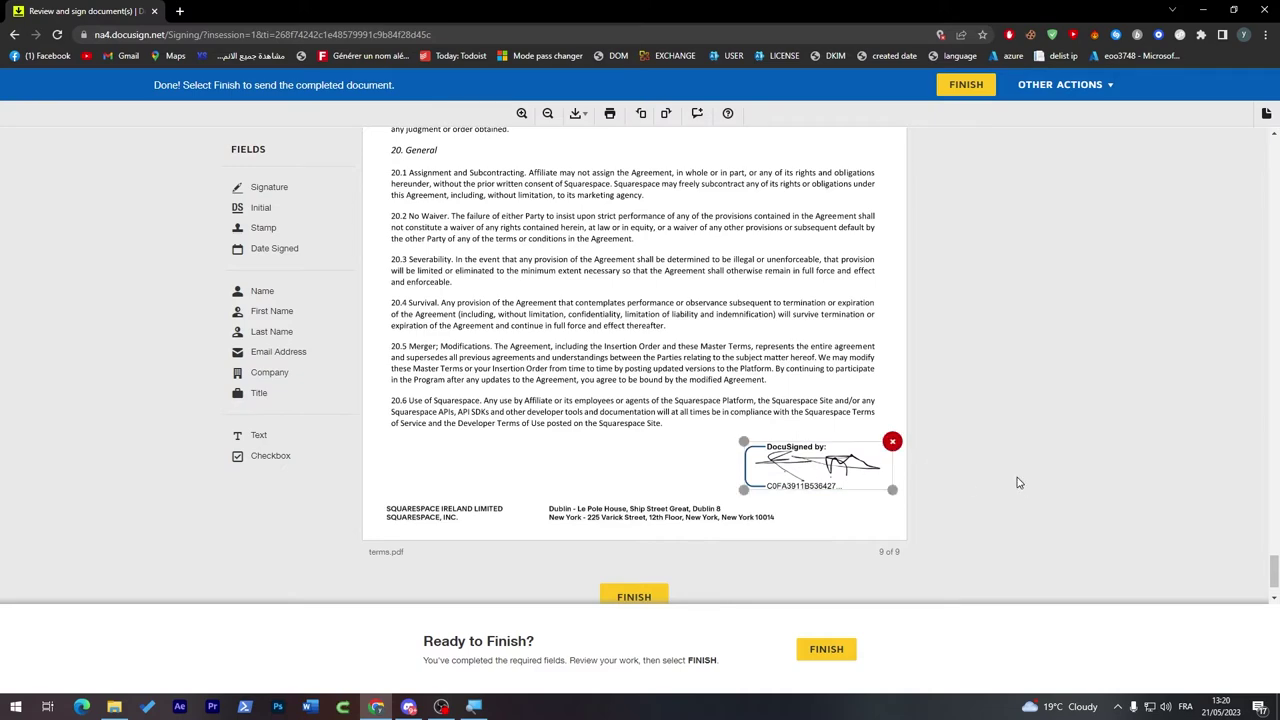
Add the adopted signature near the lower-right corner of pages 8, 7 and 6 of terms.pdf
{"action": "scroll", "coordinate": [1220, 540], "scroll_direction": "up", "scroll_amount": 7}
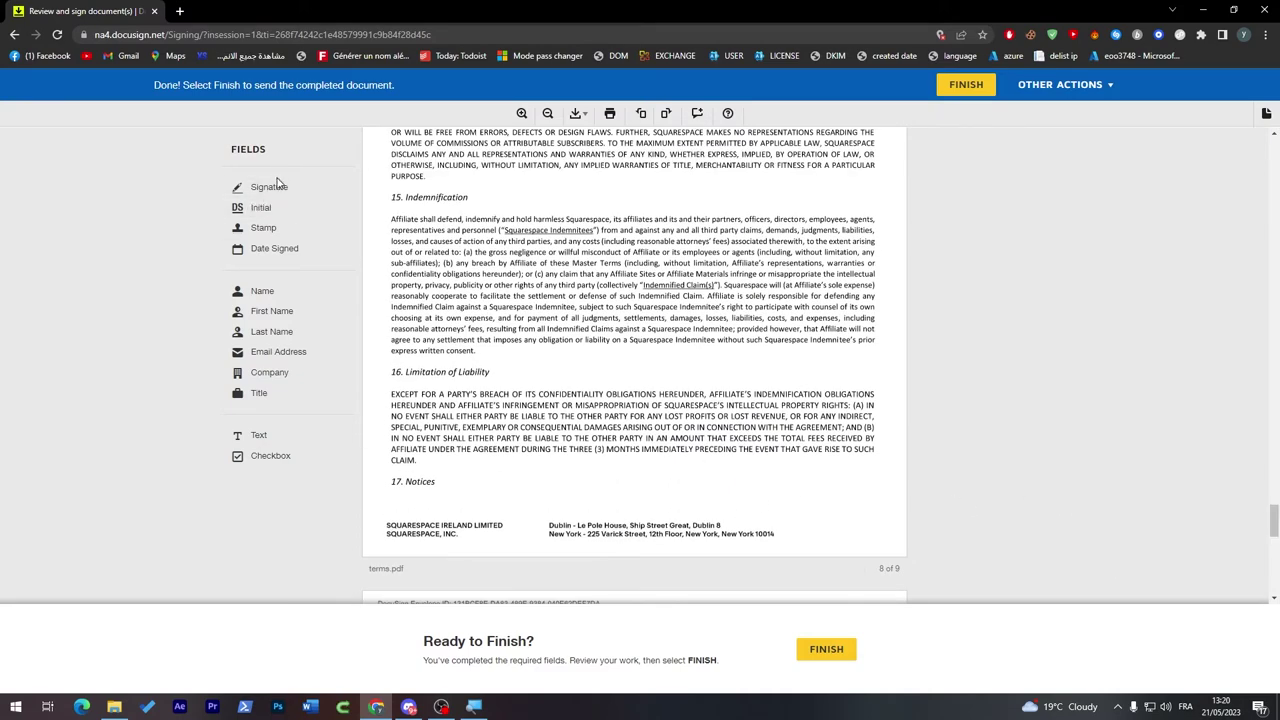
{"action": "left_click_drag", "start_coordinate": [272, 187], "coordinate": [831, 499]}
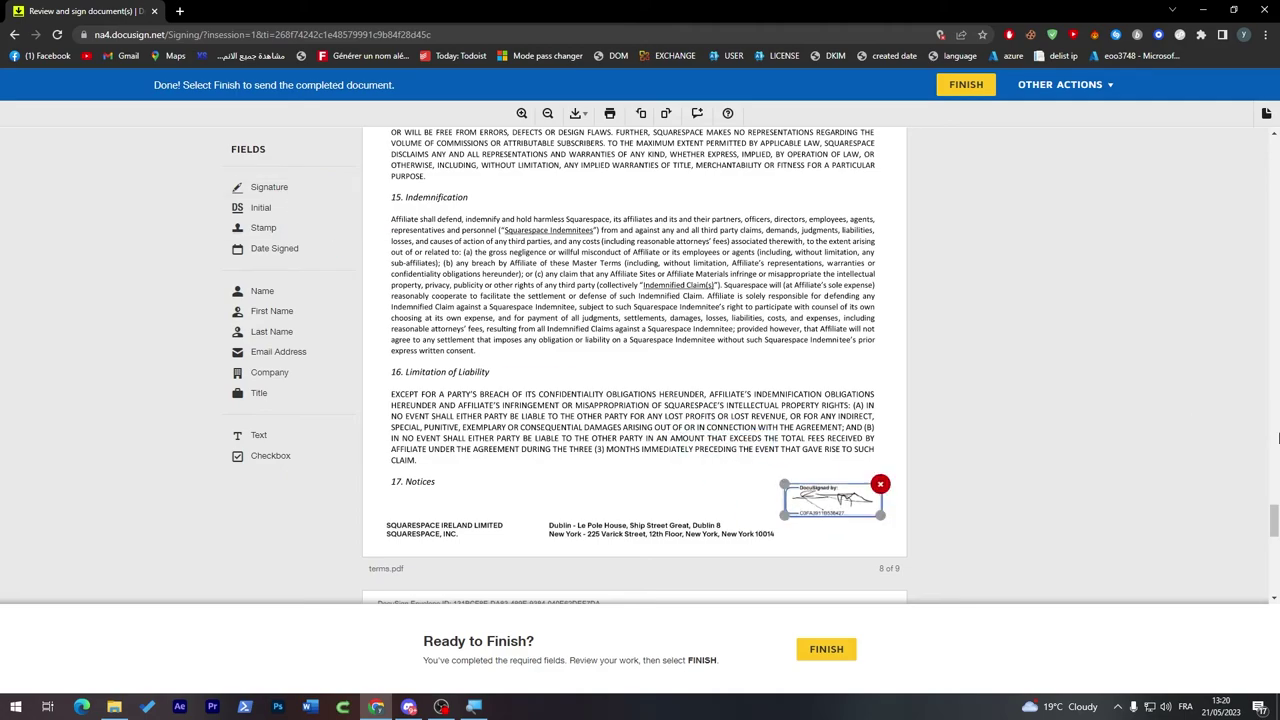
{"action": "scroll", "coordinate": [1278, 437], "scroll_direction": "up", "scroll_amount": 7}
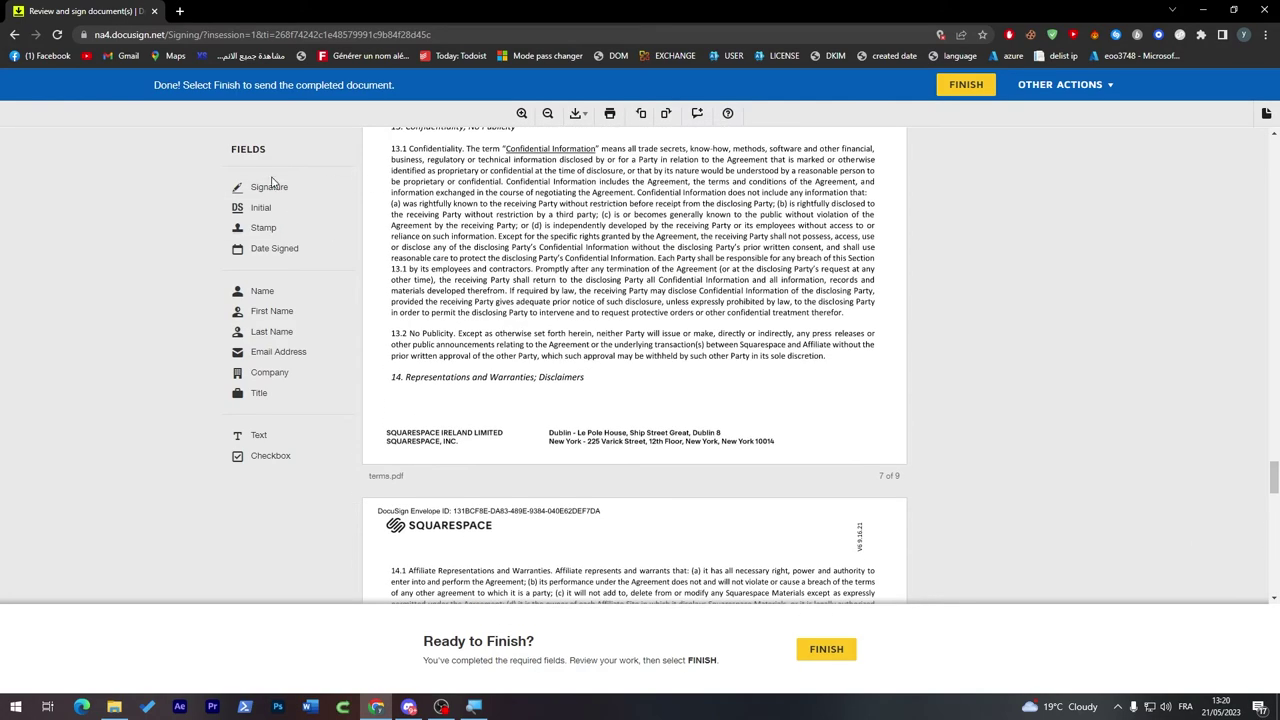
{"action": "mouse_move", "coordinate": [272, 181]}
{"action": "left_mouse_down"}
{"action": "mouse_move", "coordinate": [885, 410]}
{"action": "mouse_move", "coordinate": [820, 400]}
{"action": "left_mouse_up"}
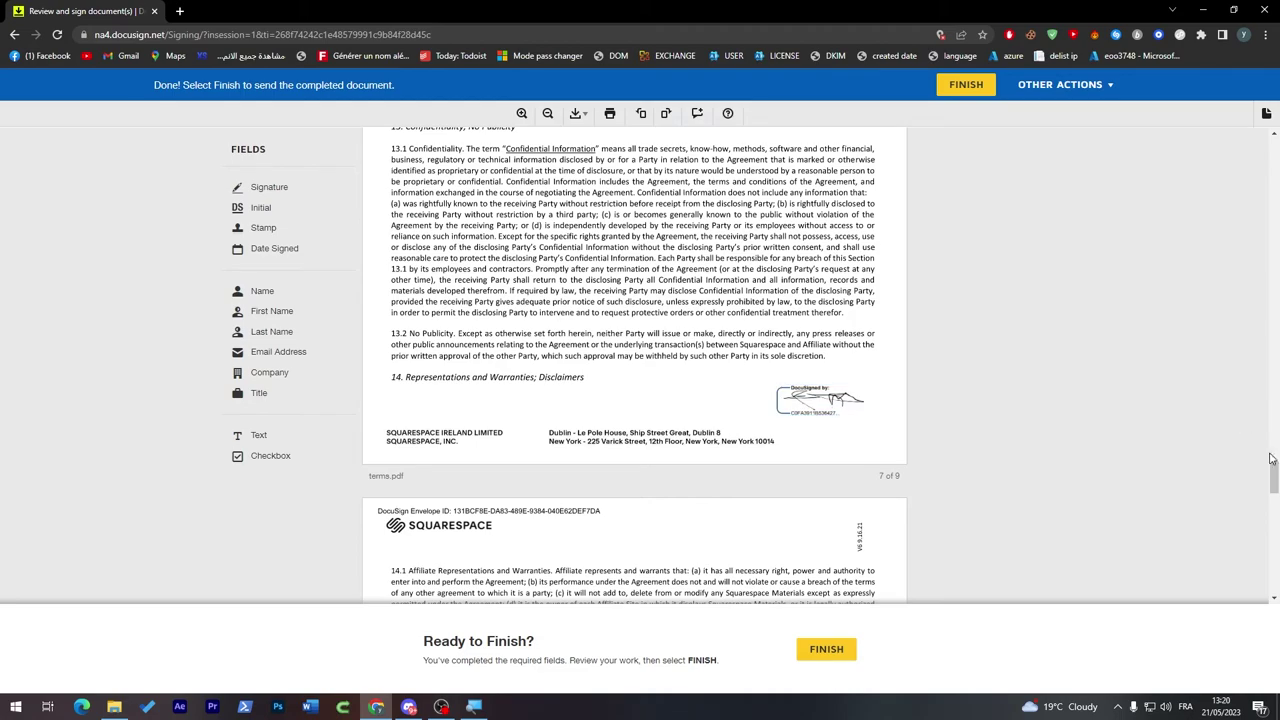
{"action": "scroll", "coordinate": [1270, 458], "scroll_direction": "up", "scroll_amount": 8}
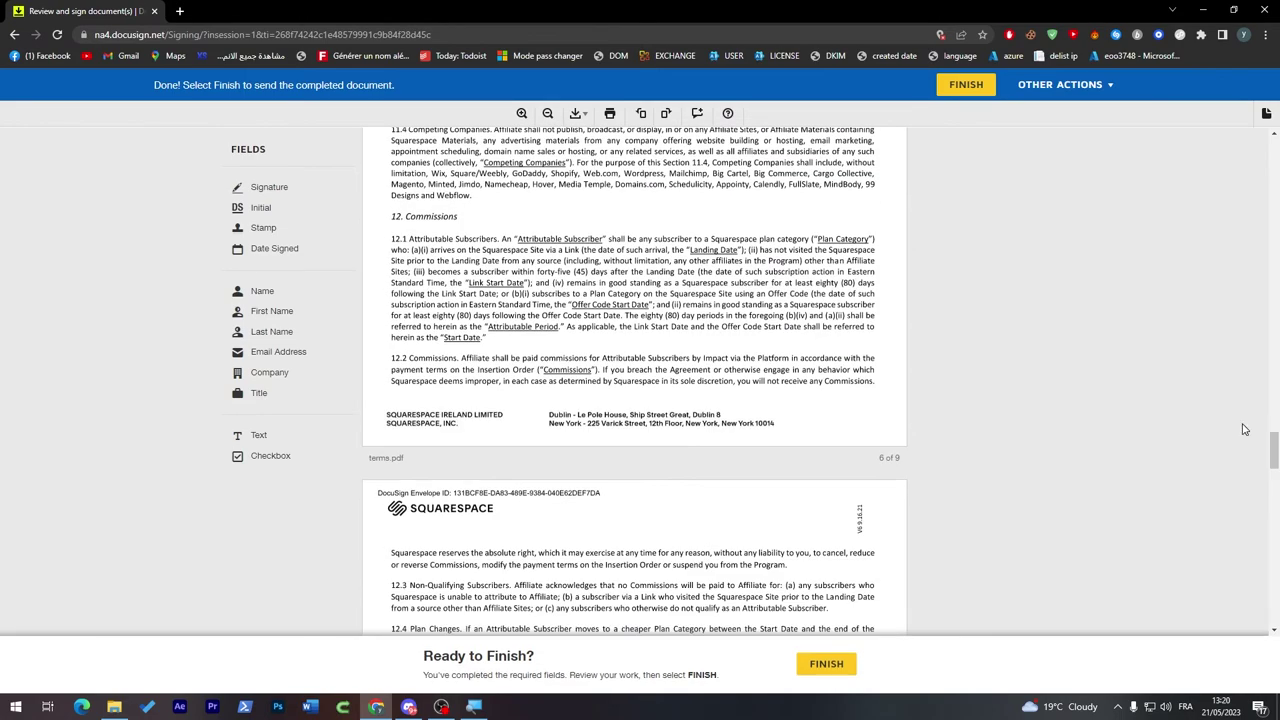
{"action": "left_click_drag", "start_coordinate": [268, 187], "coordinate": [820, 402]}
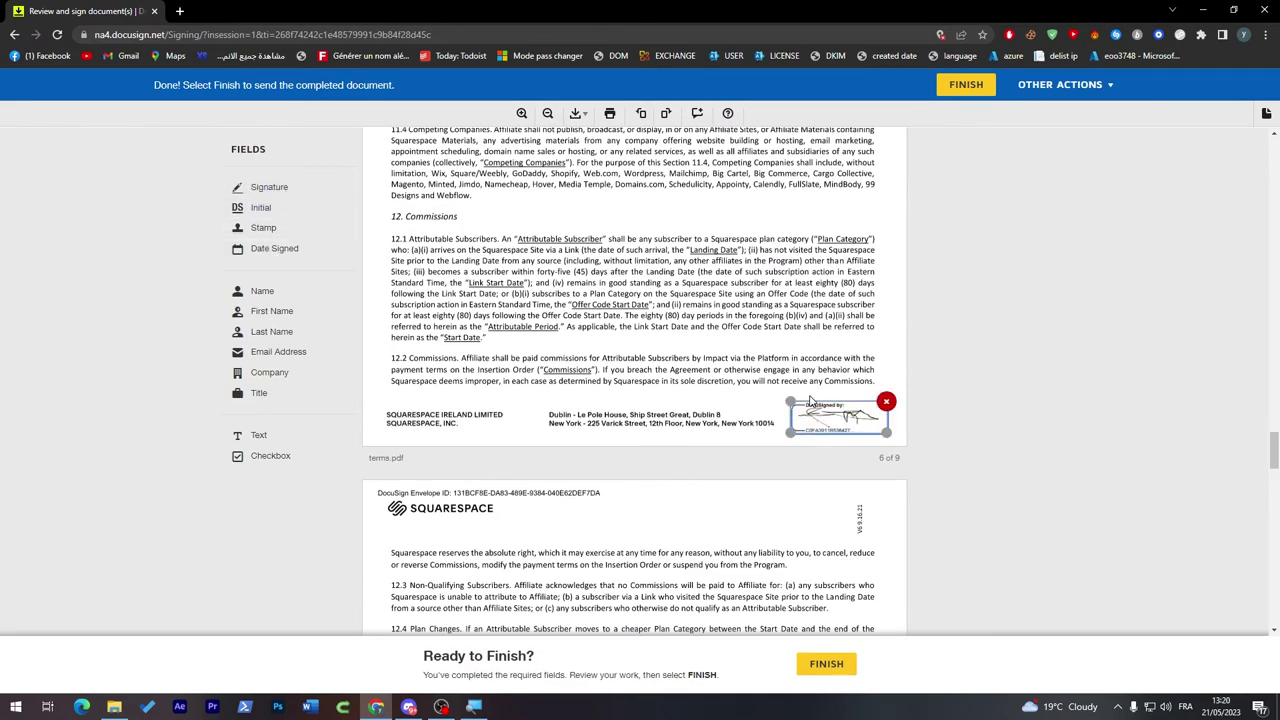
Place an Initial field in the upper-right header area of page 9
{"action": "left_click_drag", "start_coordinate": [1273, 455], "coordinate": [1272, 582]}
{"action": "left_click_drag", "start_coordinate": [265, 207], "coordinate": [1278, 417]}
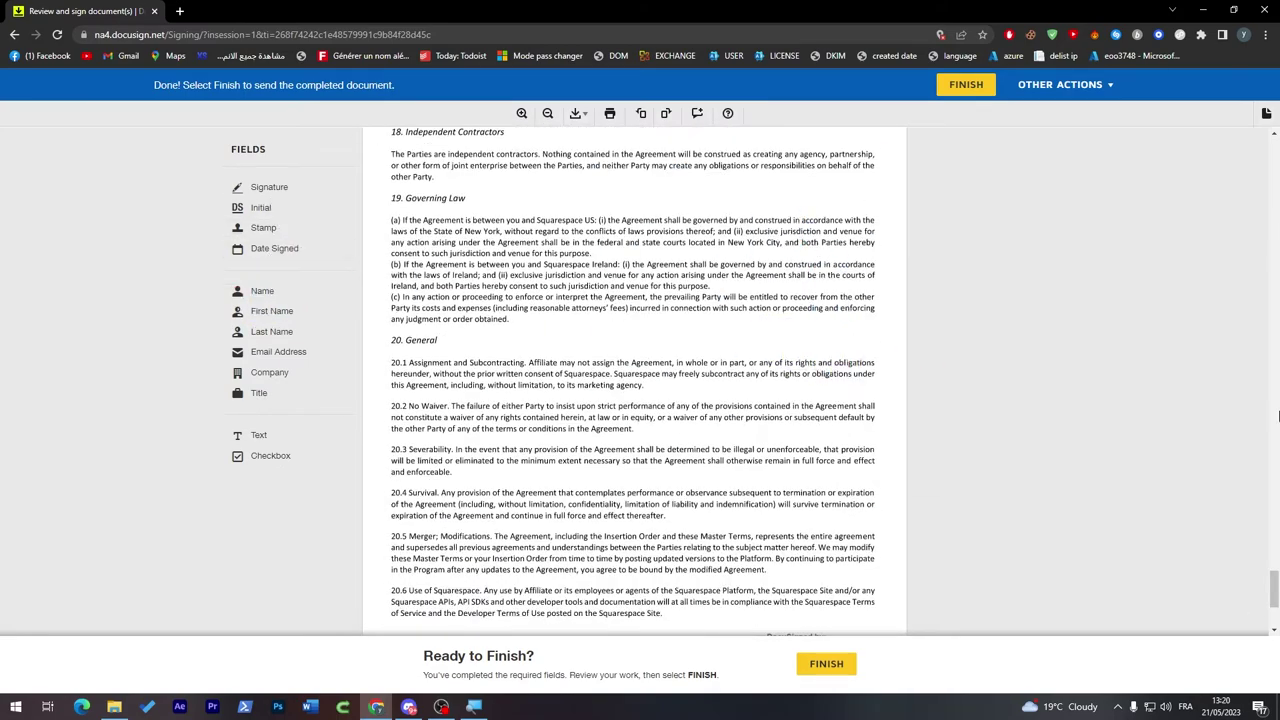
{"action": "scroll", "coordinate": [1277, 558], "scroll_direction": "up", "scroll_amount": 3}
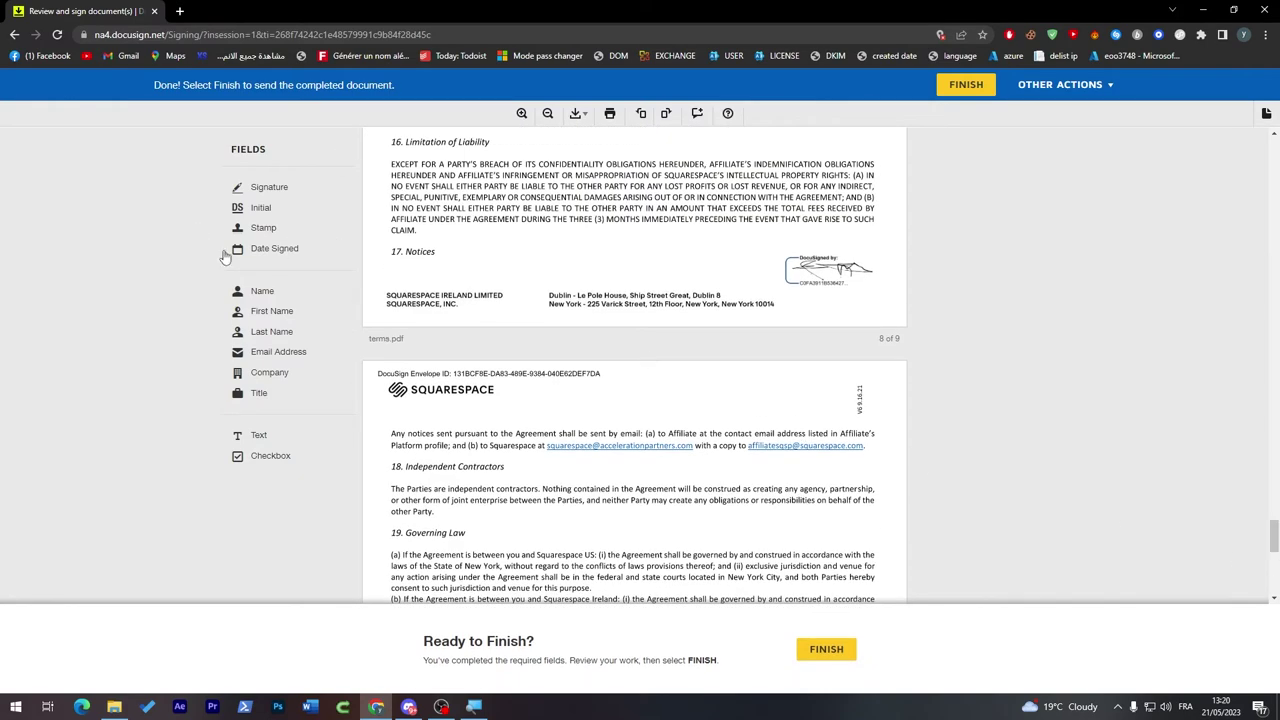
{"action": "left_click_drag", "start_coordinate": [260, 210], "coordinate": [830, 405]}
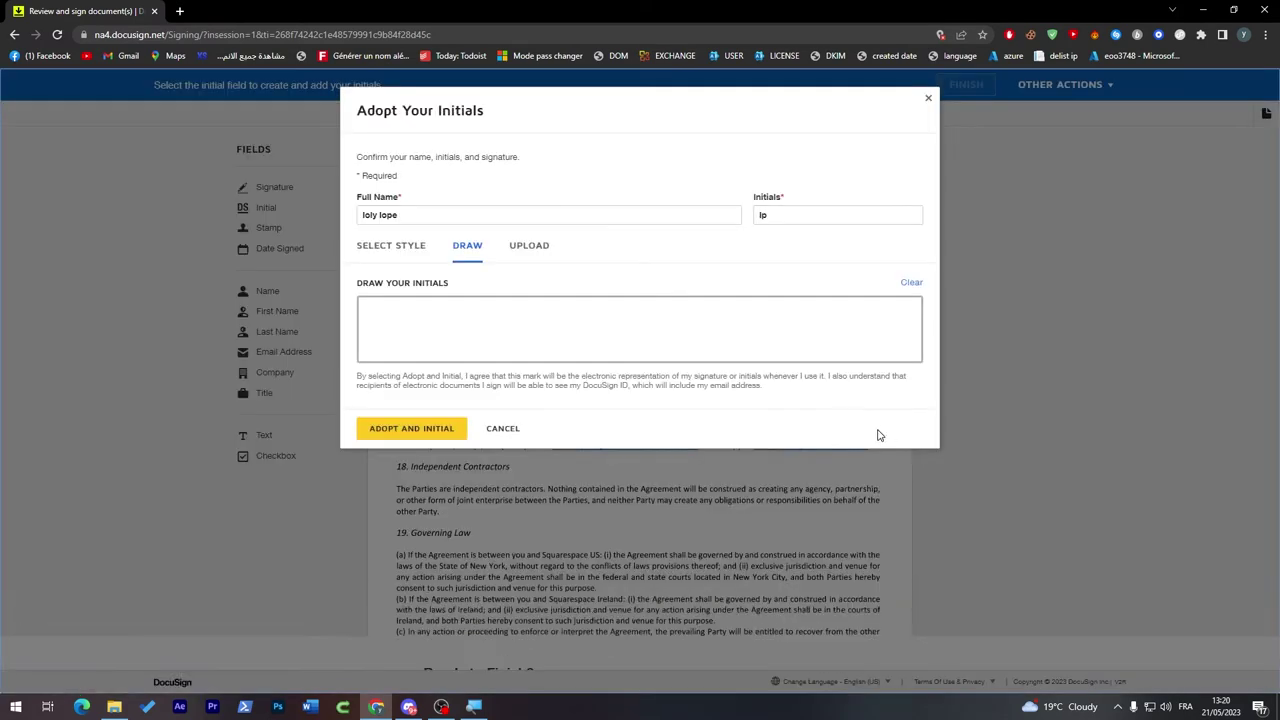
Adopt hand-drawn initials for the field, then enlarge them and position them beside the vertical version code in page 9's header
{"action": "left_click", "coordinate": [520, 326]}
{"action": "left_click", "coordinate": [392, 252]}
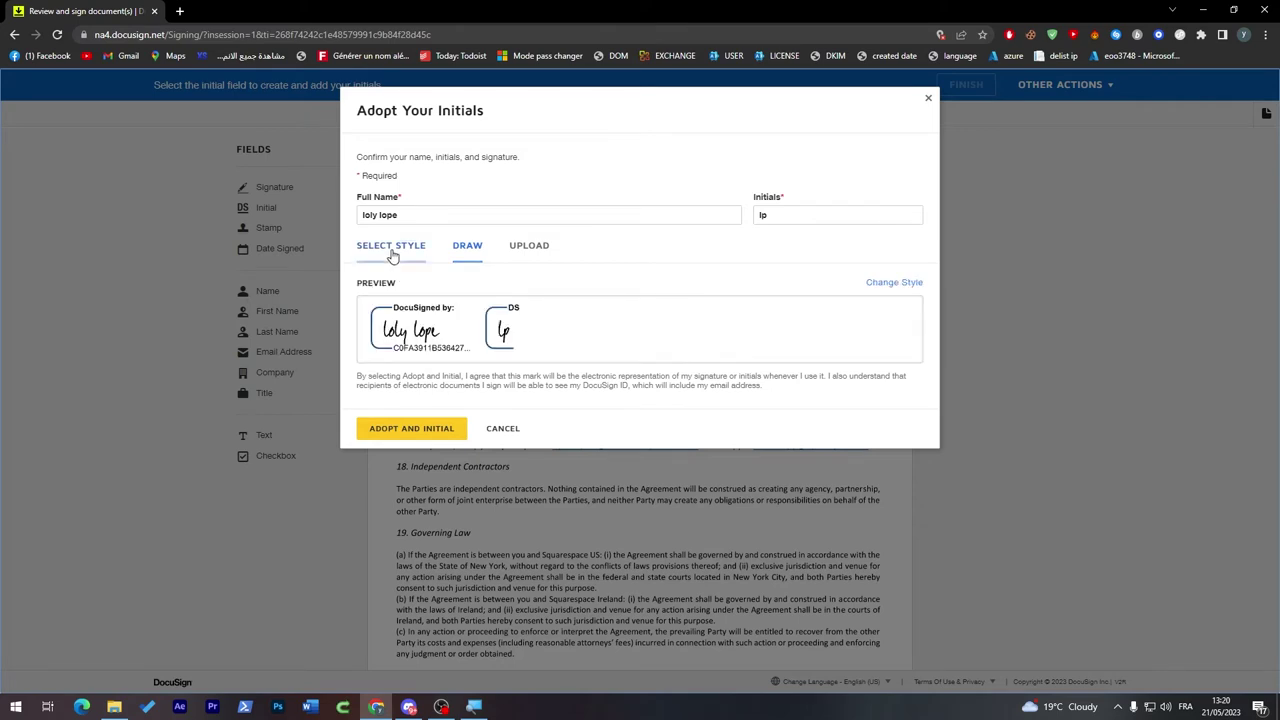
{"action": "left_click", "coordinate": [462, 245]}
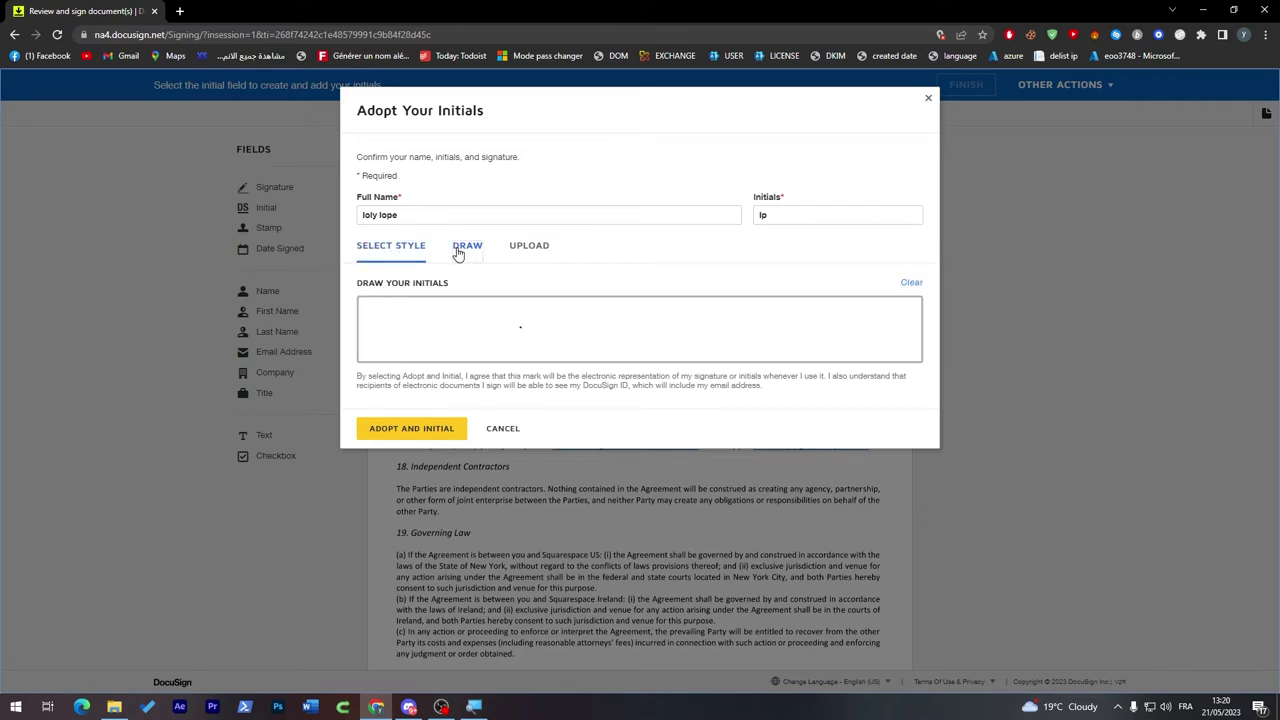
{"action": "mouse_move", "coordinate": [410, 308]}
{"action": "left_mouse_down"}
{"action": "mouse_move", "coordinate": [382, 344]}
{"action": "mouse_move", "coordinate": [472, 328]}
{"action": "mouse_move", "coordinate": [404, 350]}
{"action": "mouse_move", "coordinate": [420, 360]}
{"action": "left_mouse_up"}
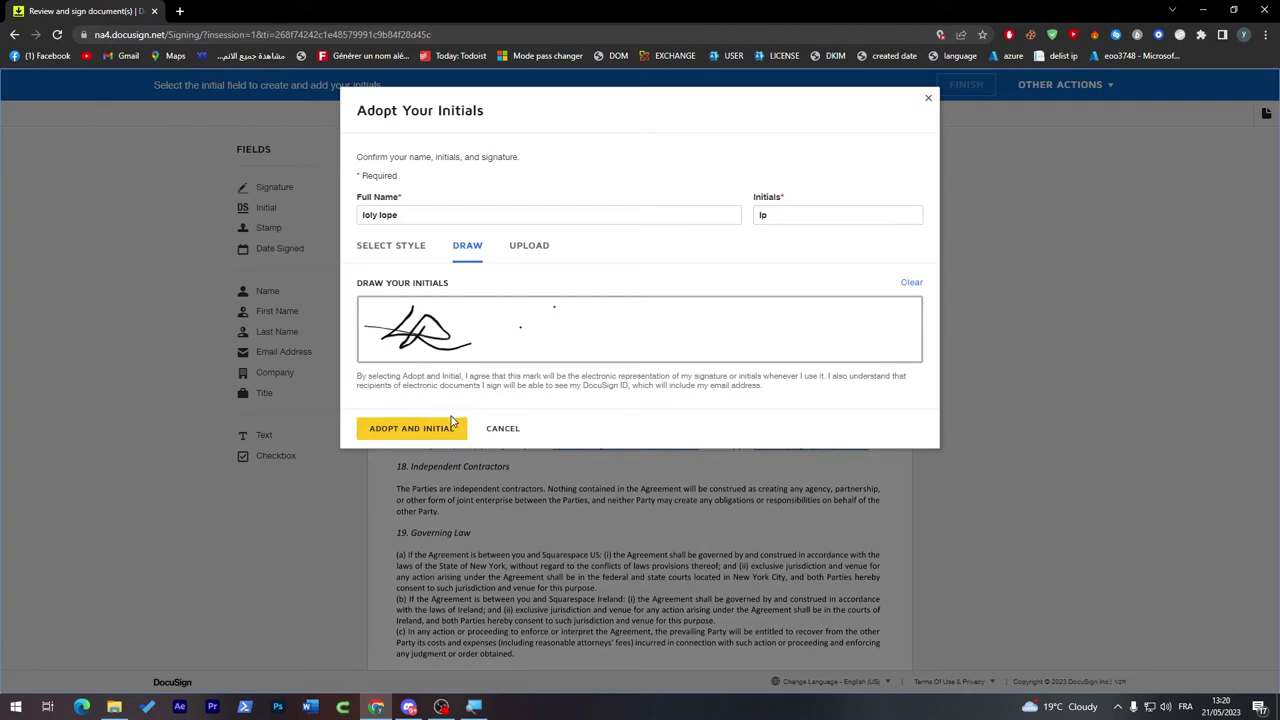
{"action": "left_click", "coordinate": [450, 424]}
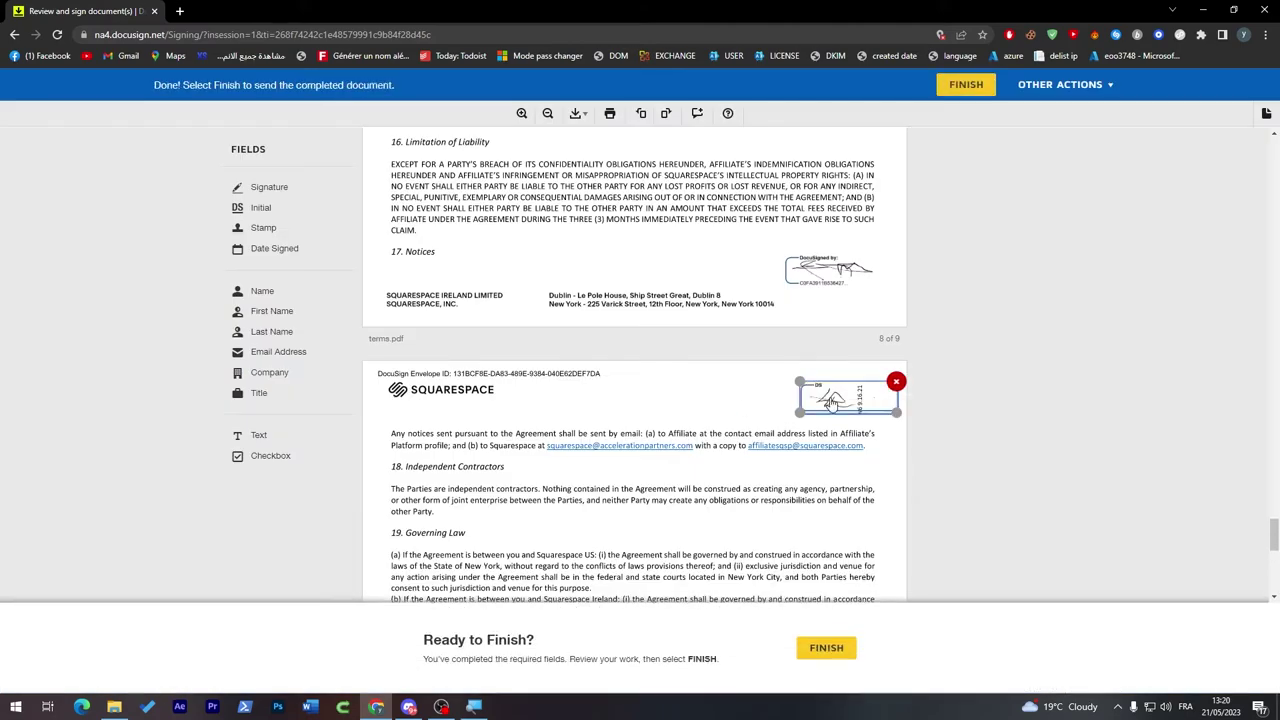
{"action": "left_click_drag", "start_coordinate": [858, 412], "coordinate": [855, 422]}
{"action": "left_click", "coordinate": [954, 414]}
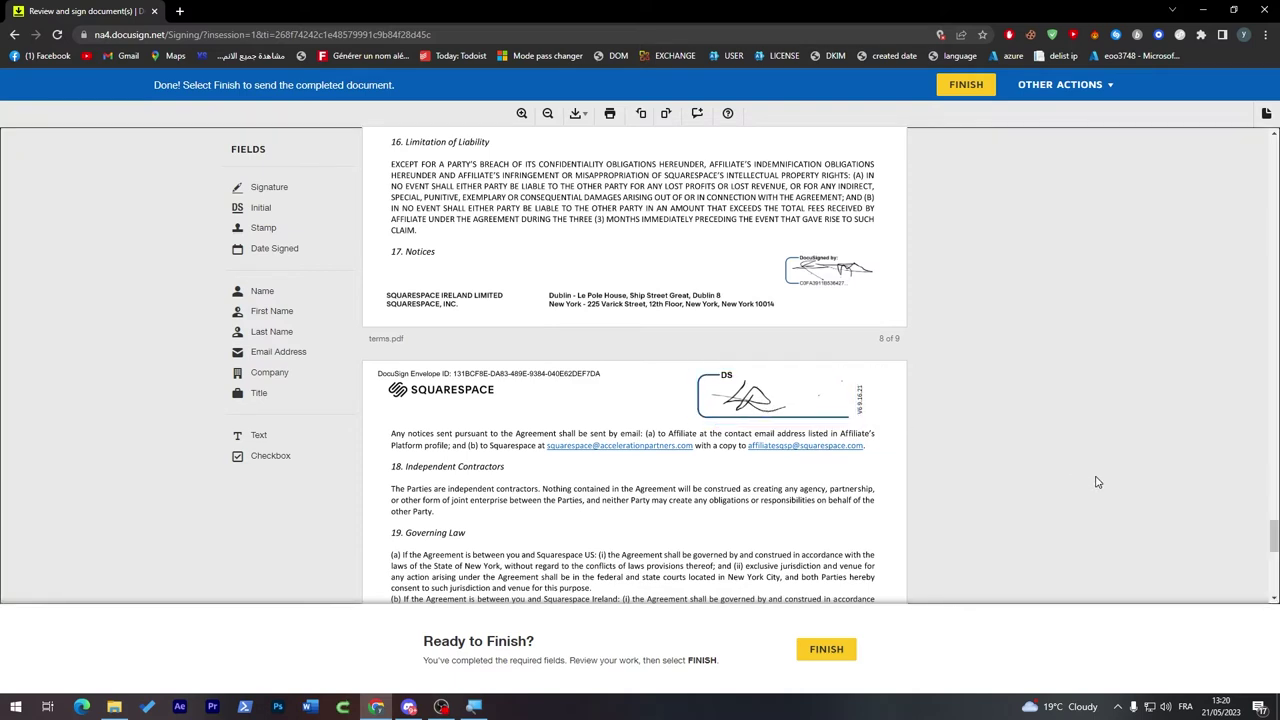
Place a Stamp field near the upper-left corner of page 9, enlarge it, and start adopting a stamp
{"action": "left_click_drag", "start_coordinate": [250, 233], "coordinate": [459, 470]}
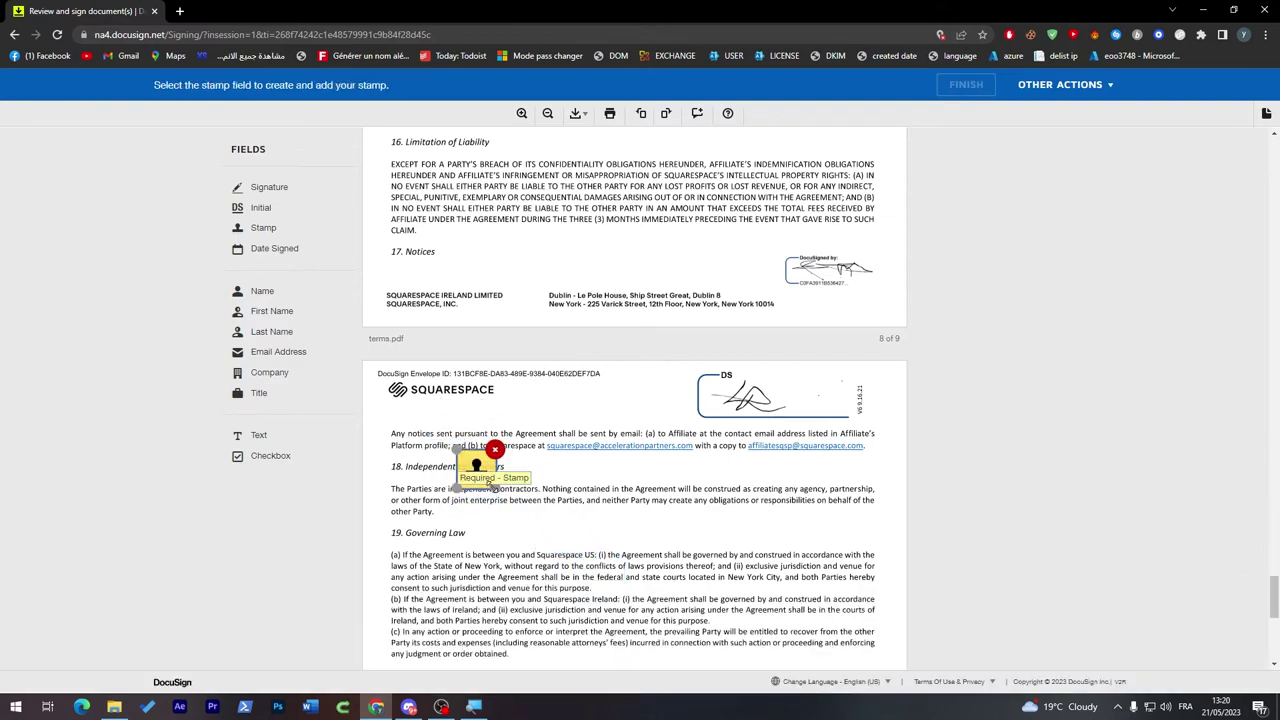
{"action": "left_click_drag", "start_coordinate": [505, 525], "coordinate": [448, 441]}
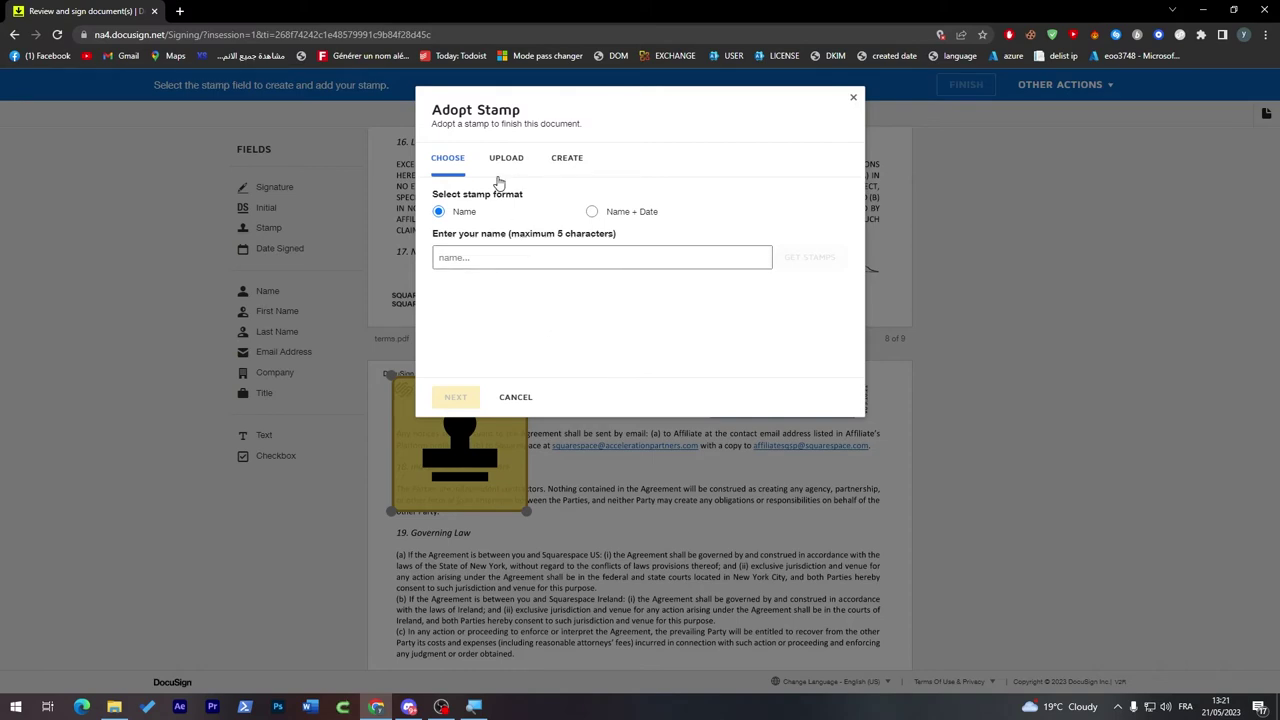
Try to get a ready-made stamp in the Name format using the signer's first name, and check the image upload option
{"action": "left_click", "coordinate": [497, 257]}
{"action": "type", "text": "loly"}
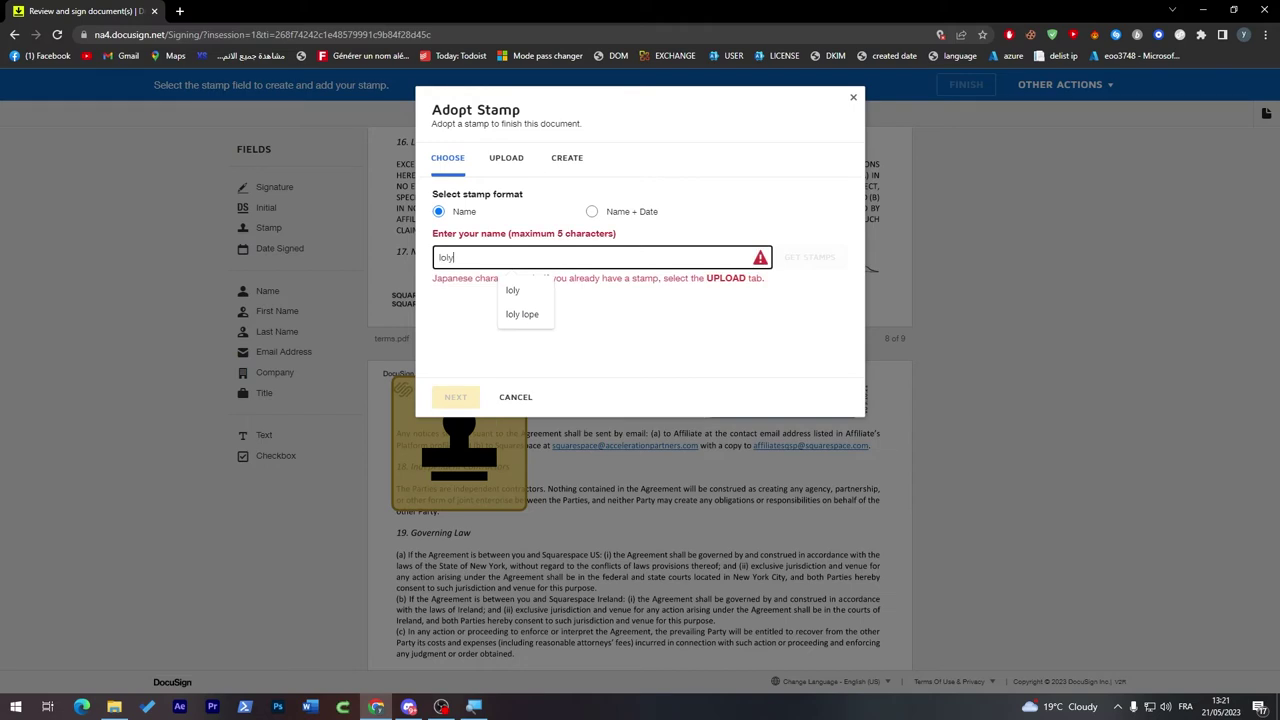
{"action": "left_click", "coordinate": [771, 314]}
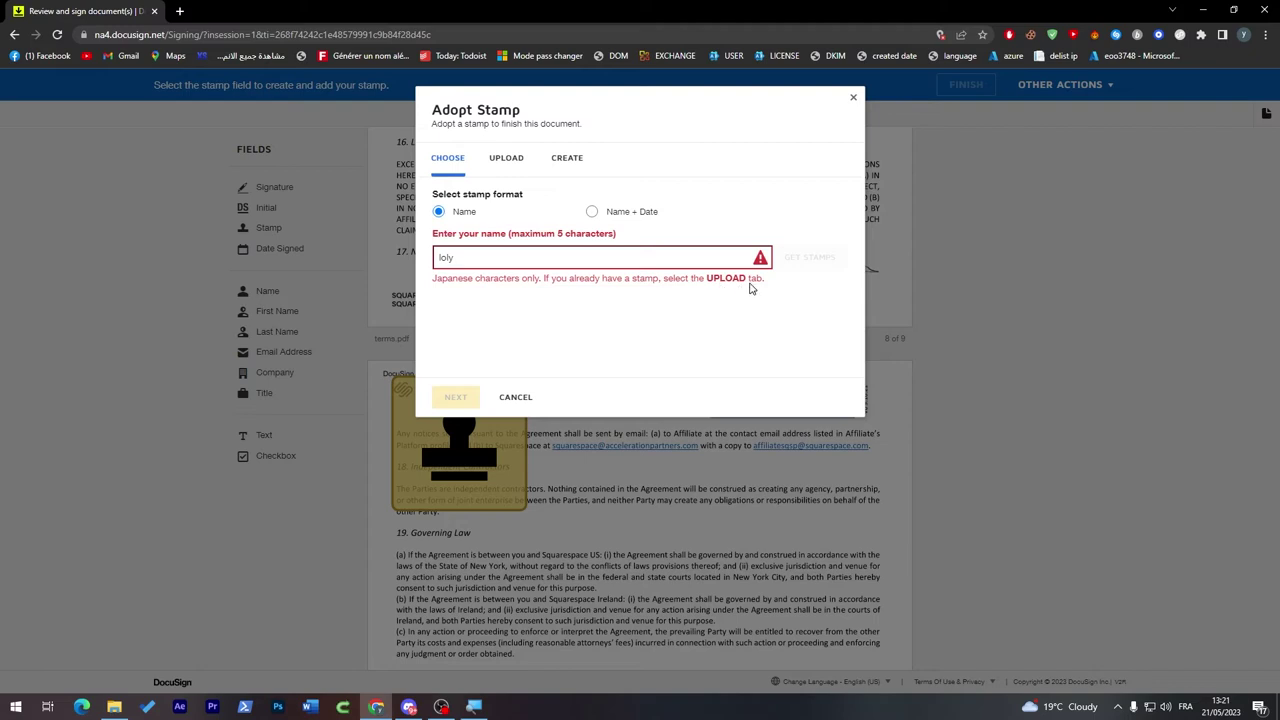
{"action": "left_click", "coordinate": [440, 212]}
{"action": "left_click", "coordinate": [506, 157]}
Create the round stamp design with vertical text from the signer's name, make it the default stamp, and adopt it
{"action": "left_click", "coordinate": [566, 158]}
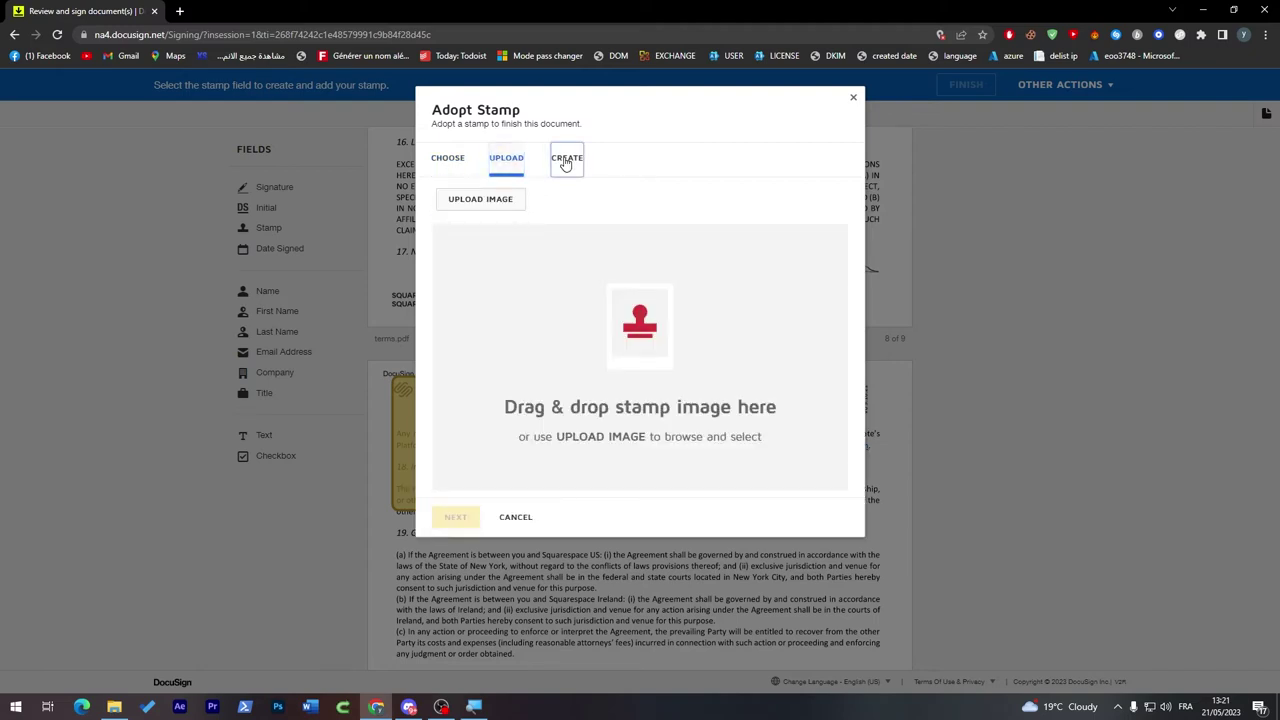
{"action": "double_click", "coordinate": [444, 251]}
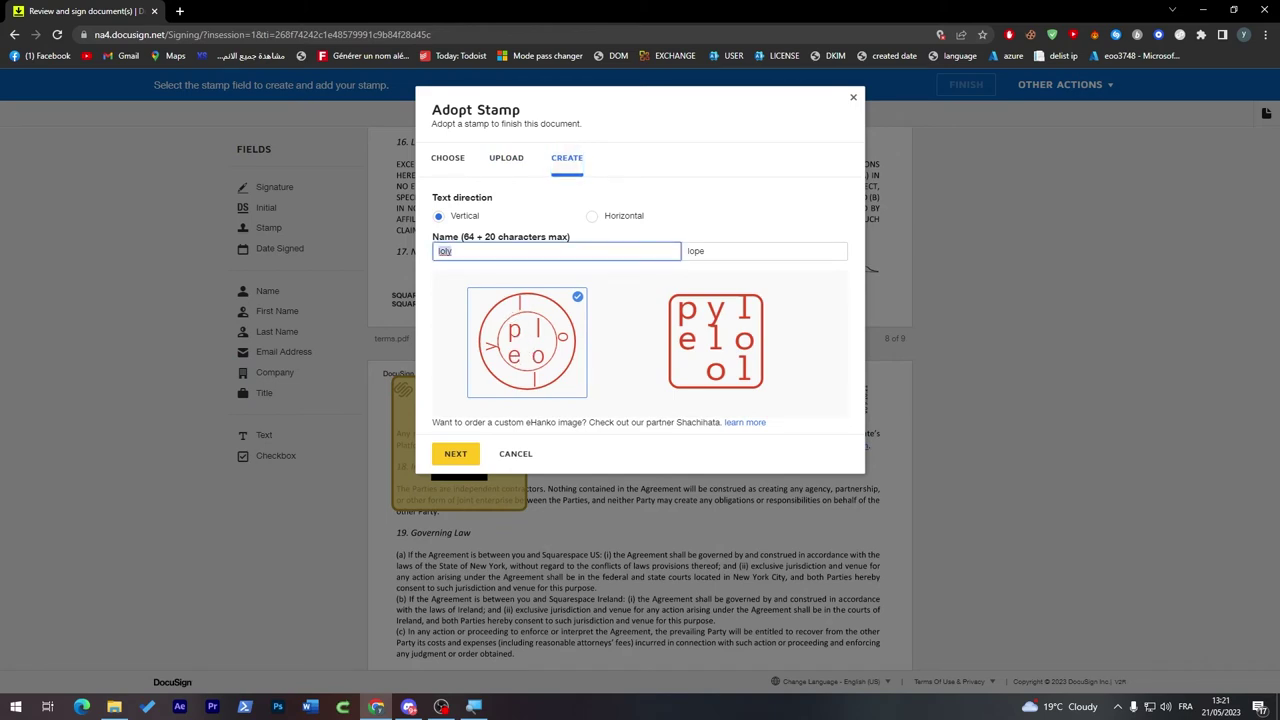
{"action": "left_click", "coordinate": [489, 273]}
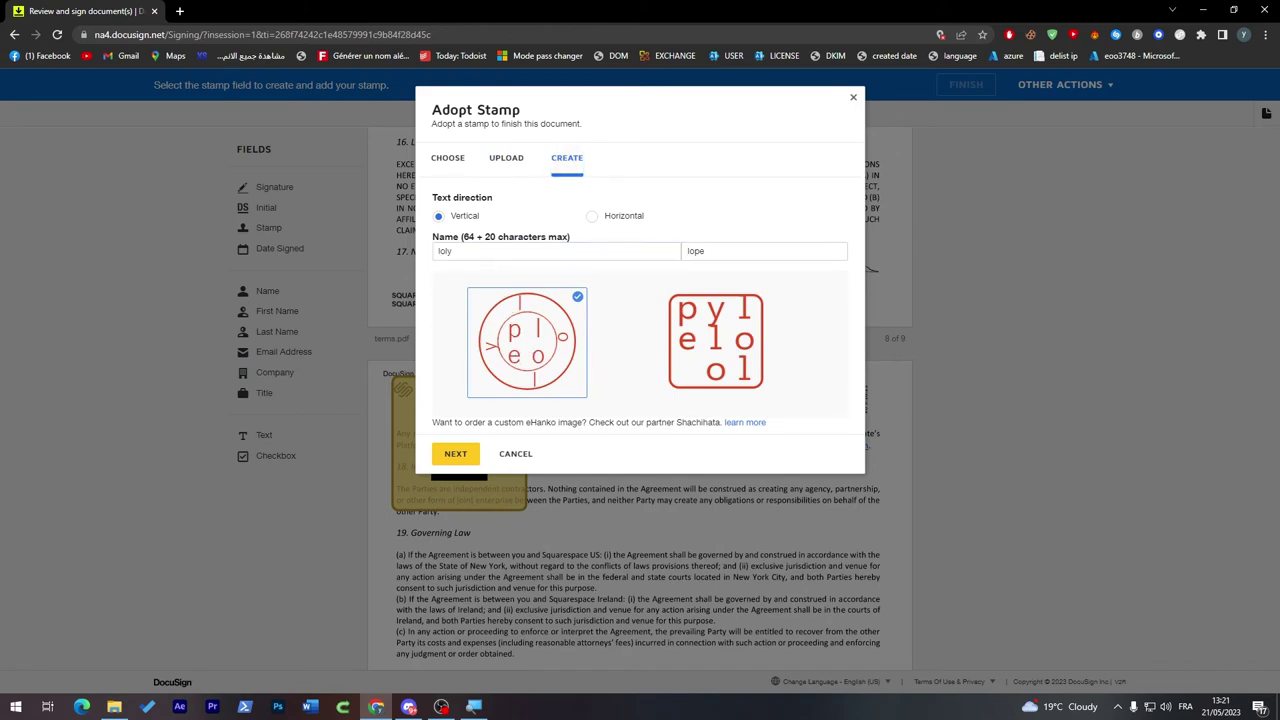
{"action": "left_click", "coordinate": [591, 218]}
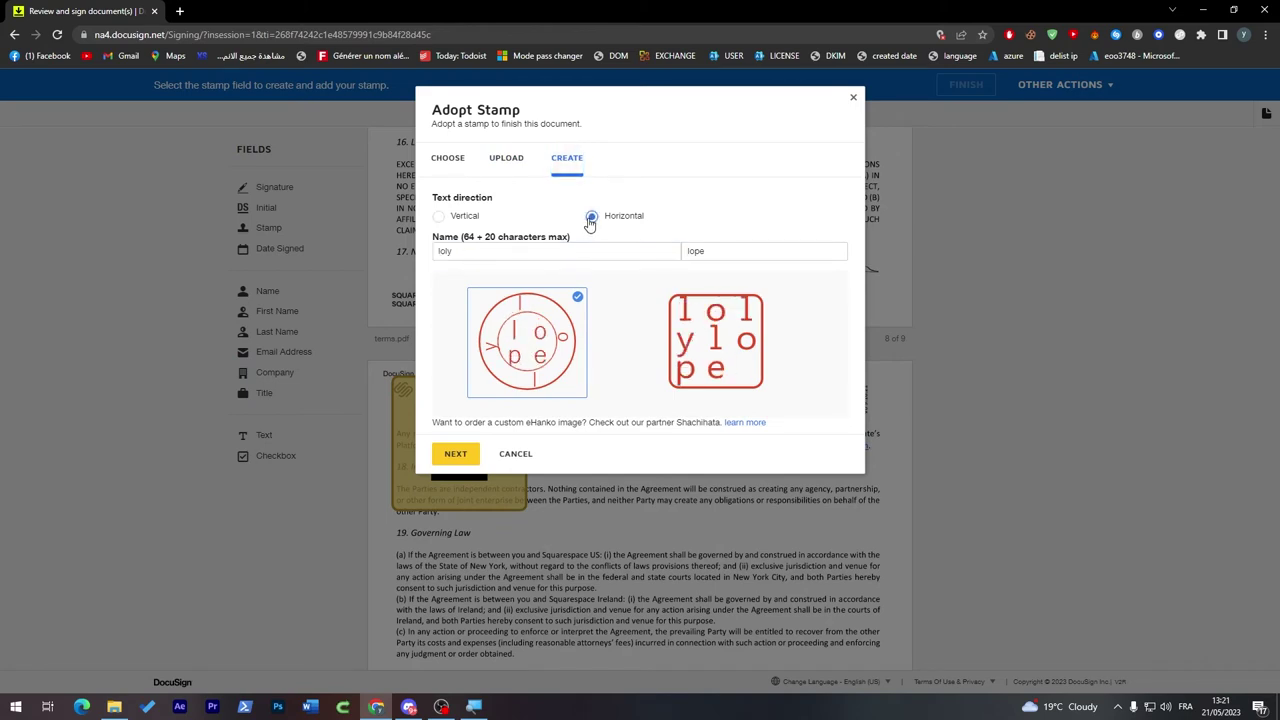
{"action": "left_click", "coordinate": [455, 222]}
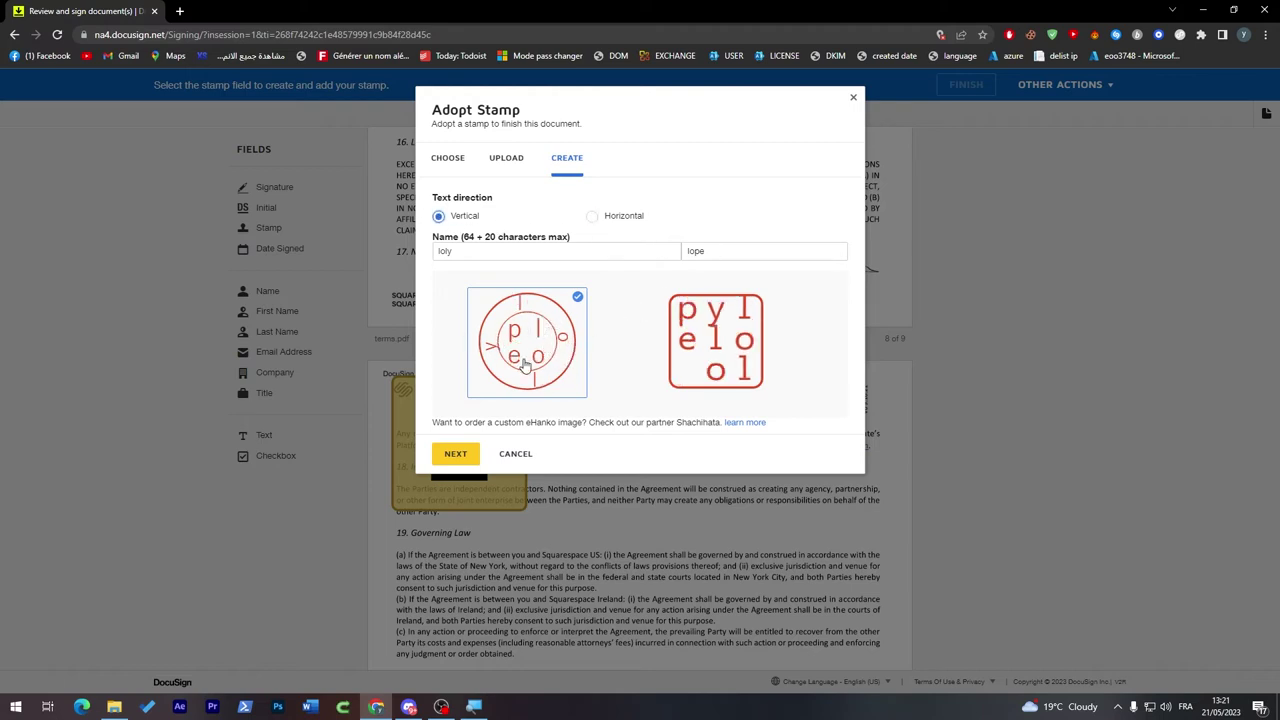
{"action": "left_click", "coordinate": [455, 455]}
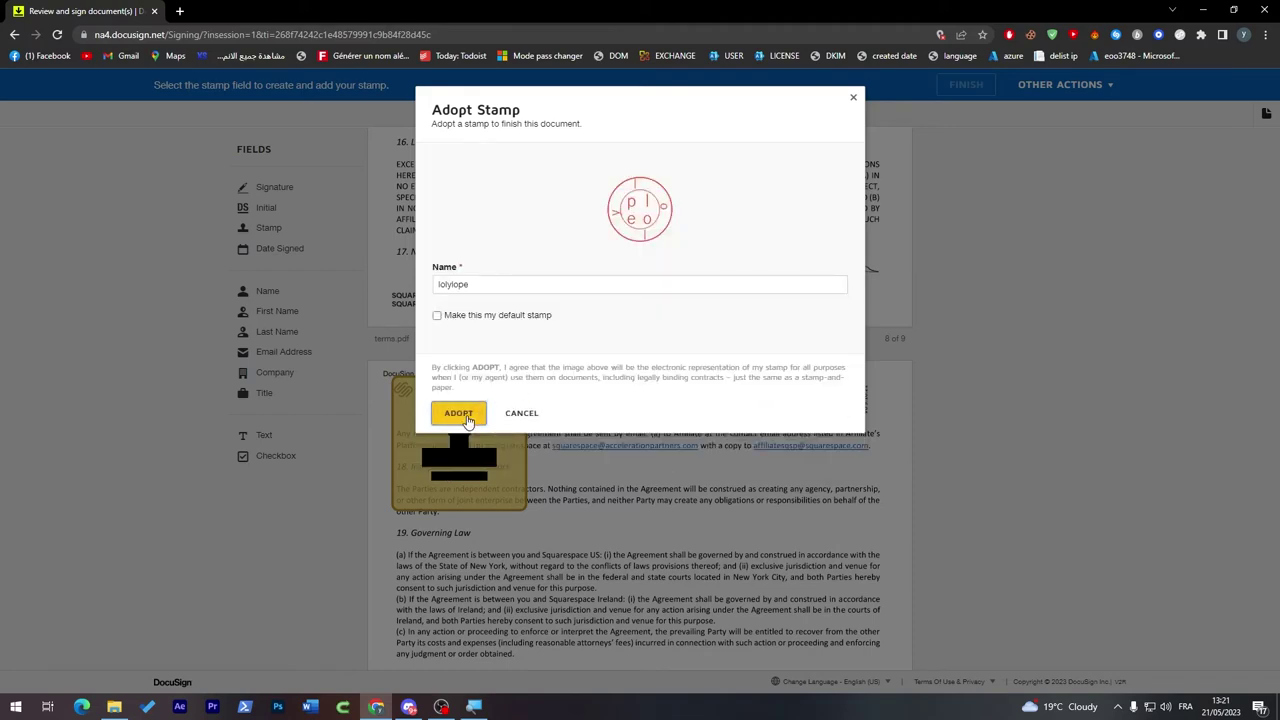
{"action": "left_click", "coordinate": [497, 318]}
{"action": "left_click", "coordinate": [455, 412]}
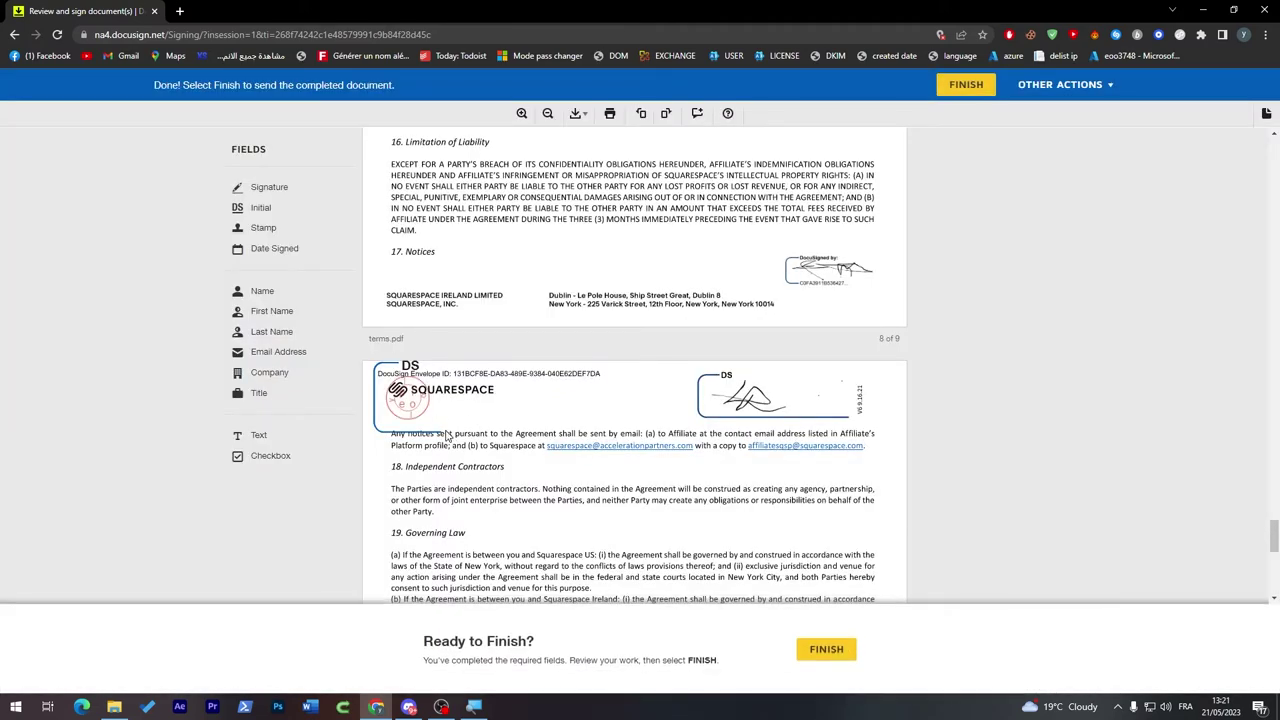
Move the stamp to the middle of page 9 over sections 18 and 19 and enlarge it
{"action": "left_click_drag", "start_coordinate": [447, 436], "coordinate": [705, 557]}
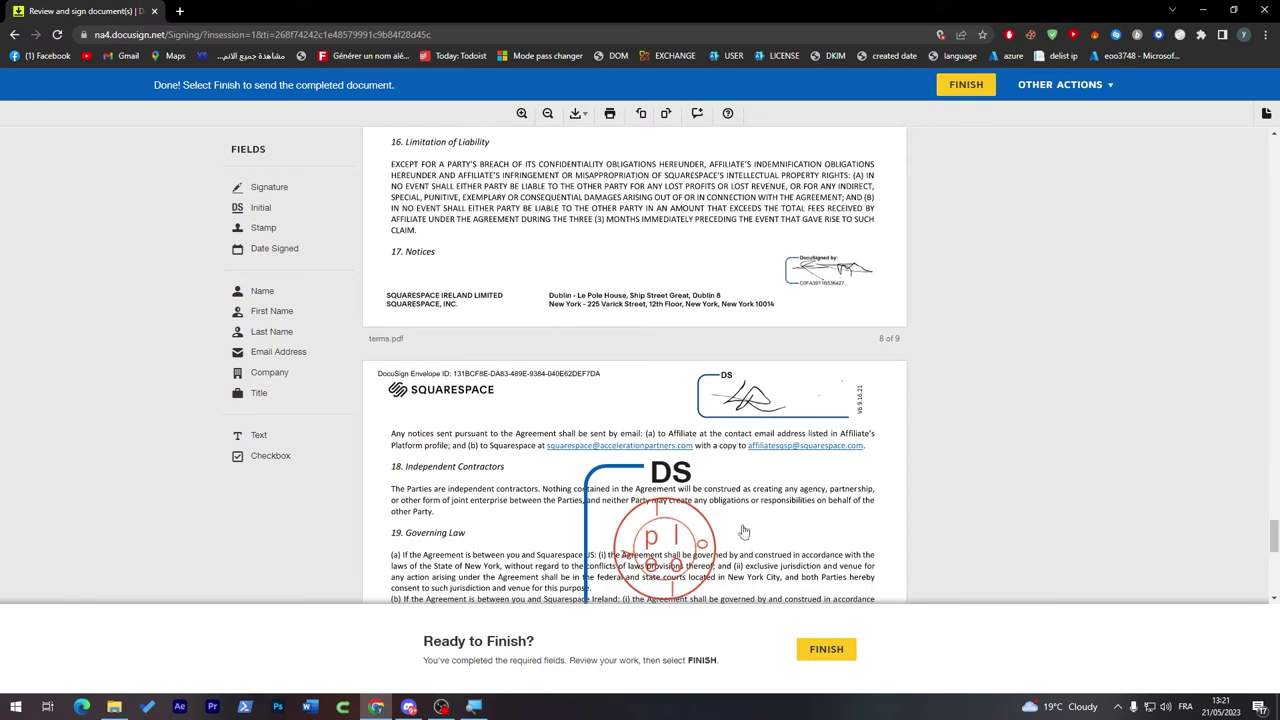
{"action": "left_click", "coordinate": [679, 541]}
{"action": "left_click_drag", "start_coordinate": [1274, 535], "coordinate": [1274, 505]}
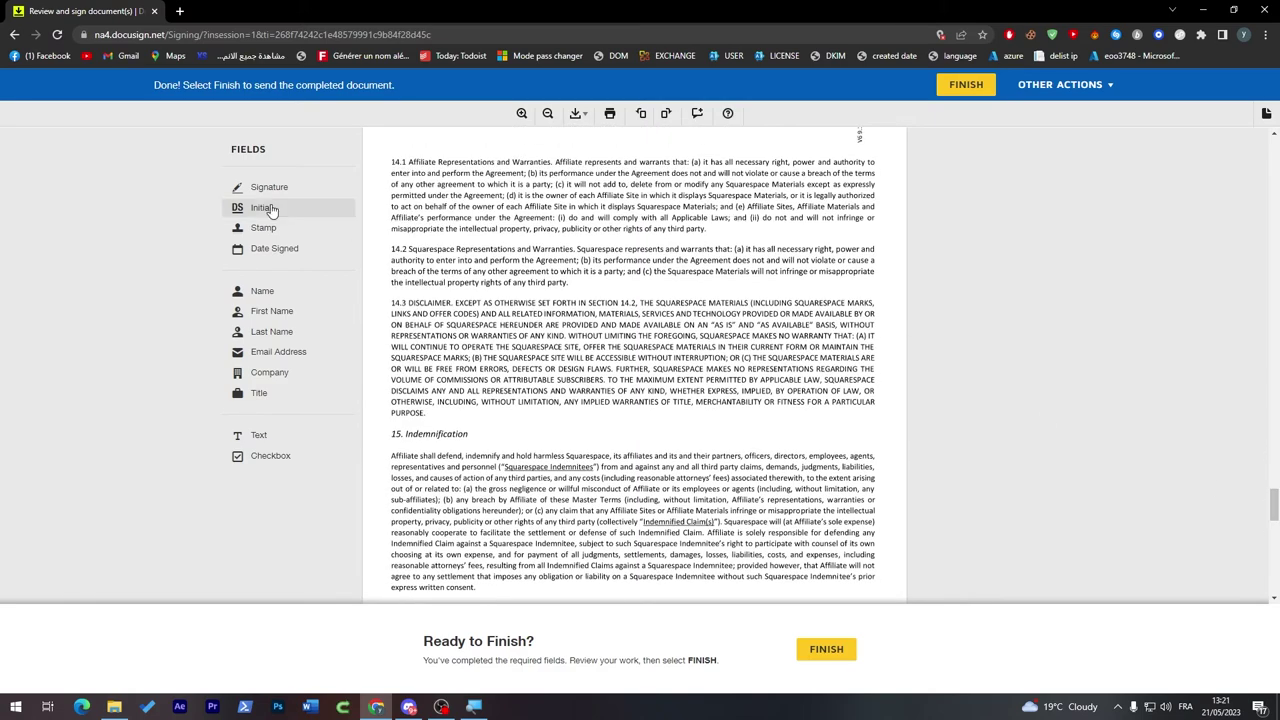
Place the round custom stamp over section 14 near the start of page 8 and resize it
{"action": "left_click_drag", "start_coordinate": [263, 228], "coordinate": [575, 293]}
{"action": "left_click", "coordinate": [500, 229]}
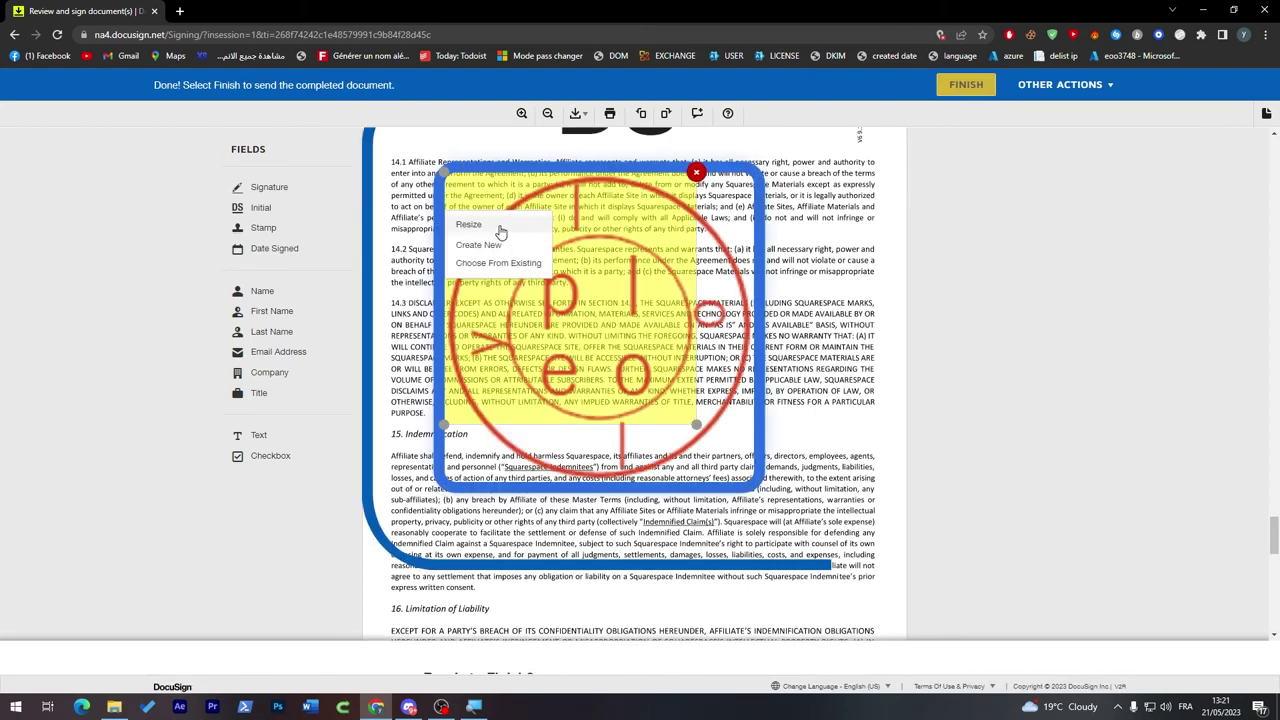
{"action": "left_click", "coordinate": [1003, 303]}
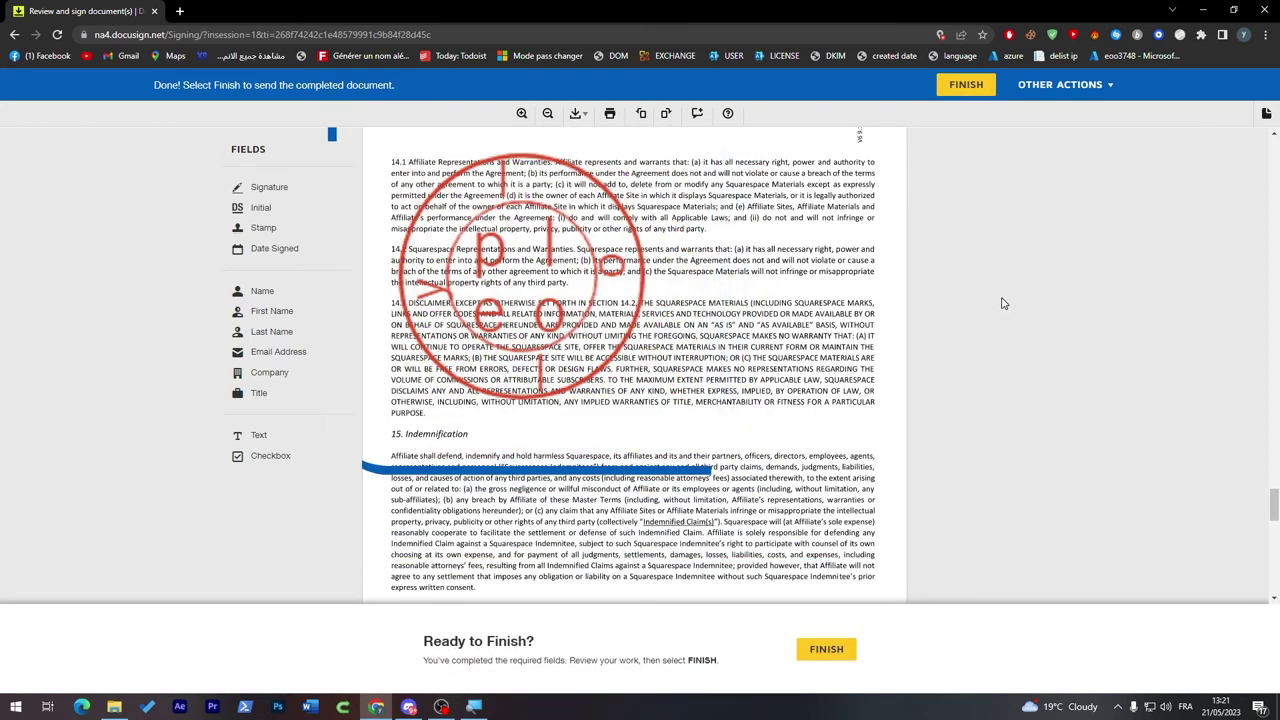
Finish signing terms.pdf and dismiss the offer to send a completed copy to others
{"action": "scroll", "coordinate": [1275, 483], "scroll_direction": "up", "scroll_amount": 3}
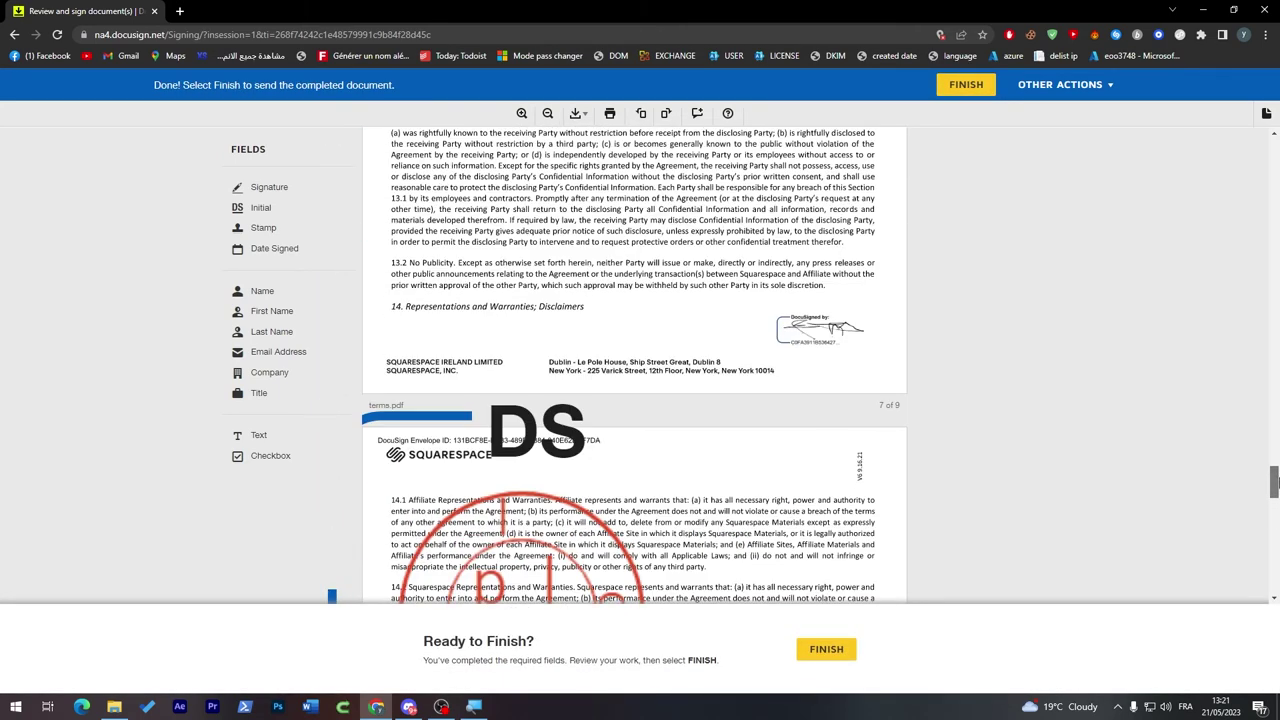
{"action": "scroll", "coordinate": [1276, 495], "scroll_direction": "down", "scroll_amount": 3}
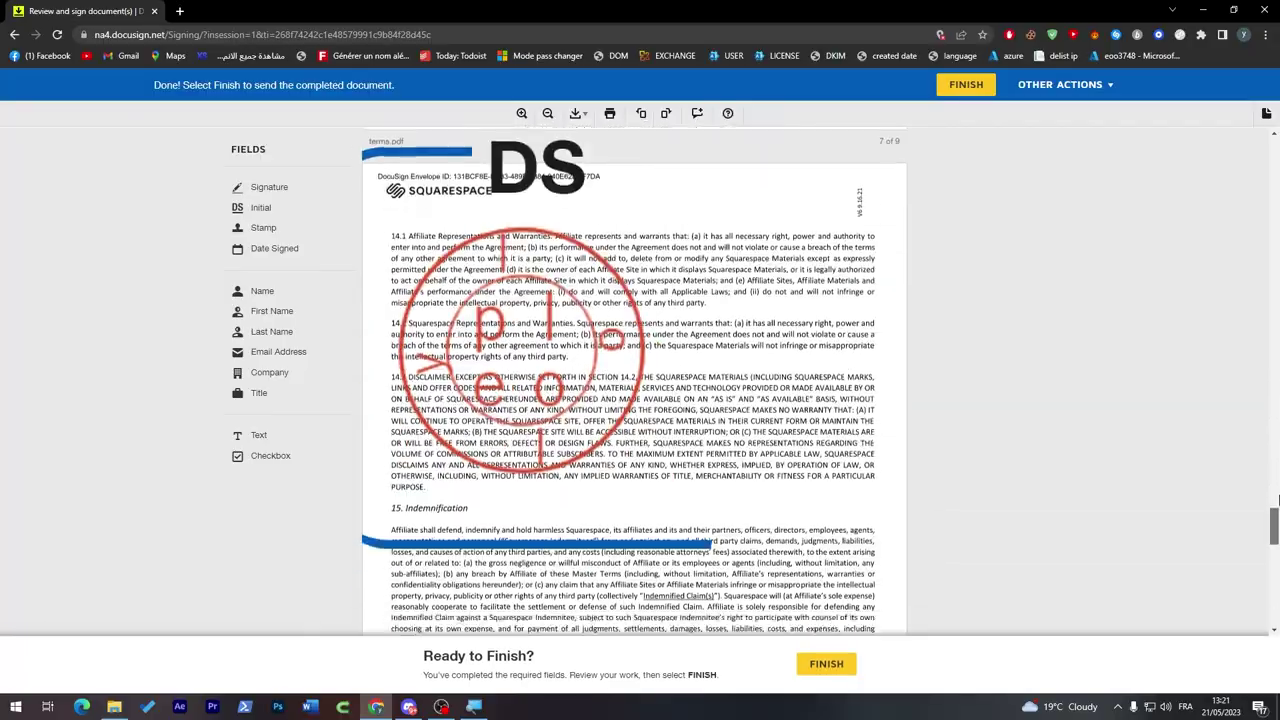
{"action": "mouse_move", "coordinate": [1276, 500]}
{"action": "left_mouse_down"}
{"action": "mouse_move", "coordinate": [1261, 216]}
{"action": "mouse_move", "coordinate": [1268, 515]}
{"action": "left_mouse_up"}
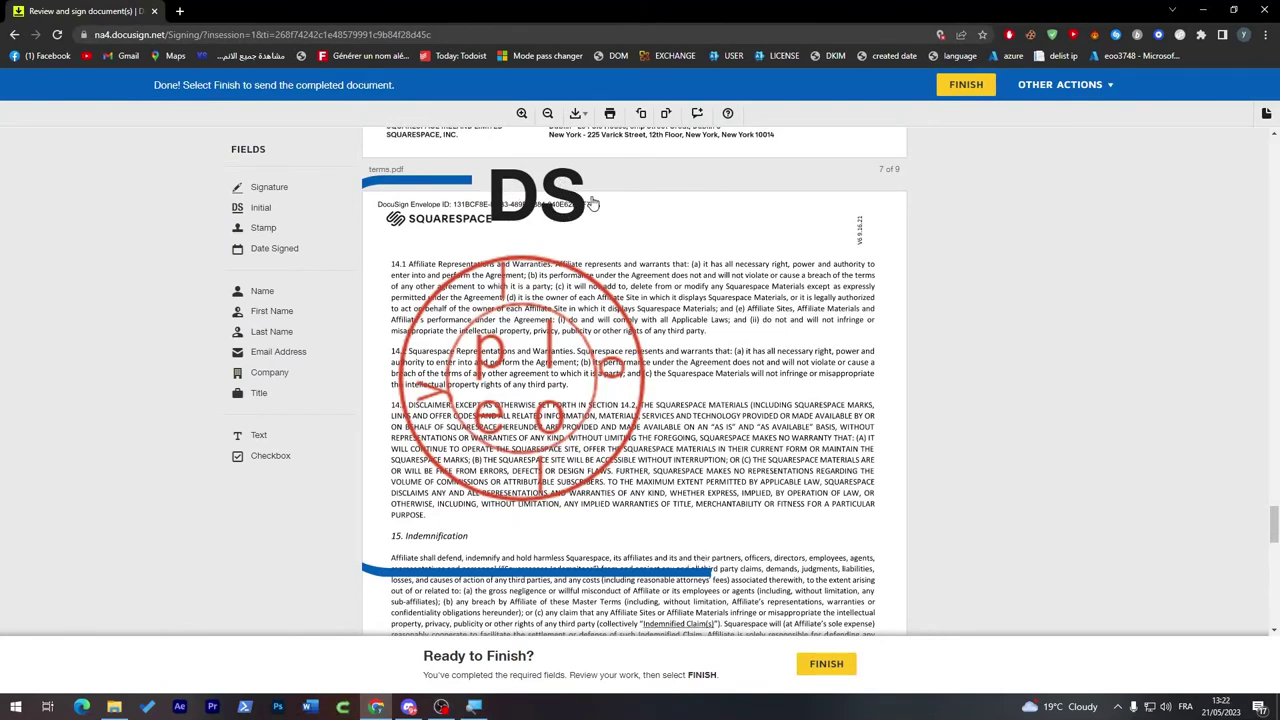
{"action": "left_click_drag", "start_coordinate": [1273, 524], "coordinate": [1274, 180]}
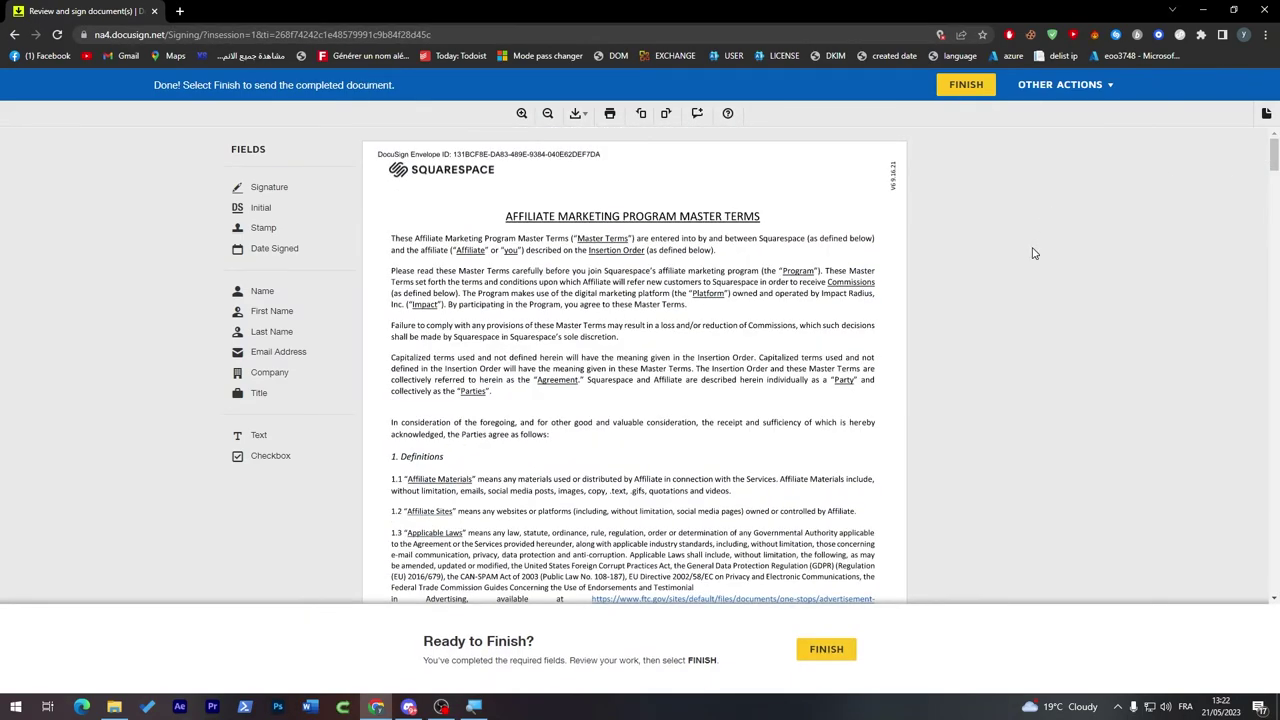
{"action": "left_click", "coordinate": [826, 649]}
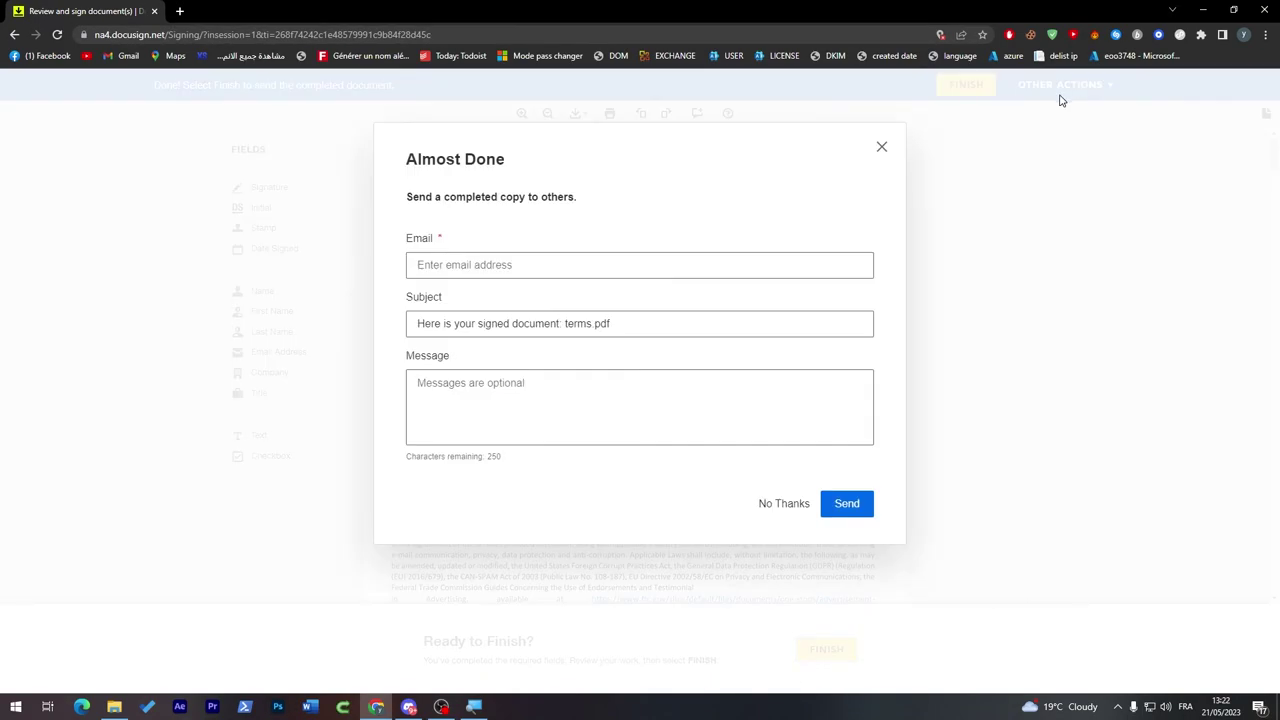
{"action": "left_click", "coordinate": [881, 146]}
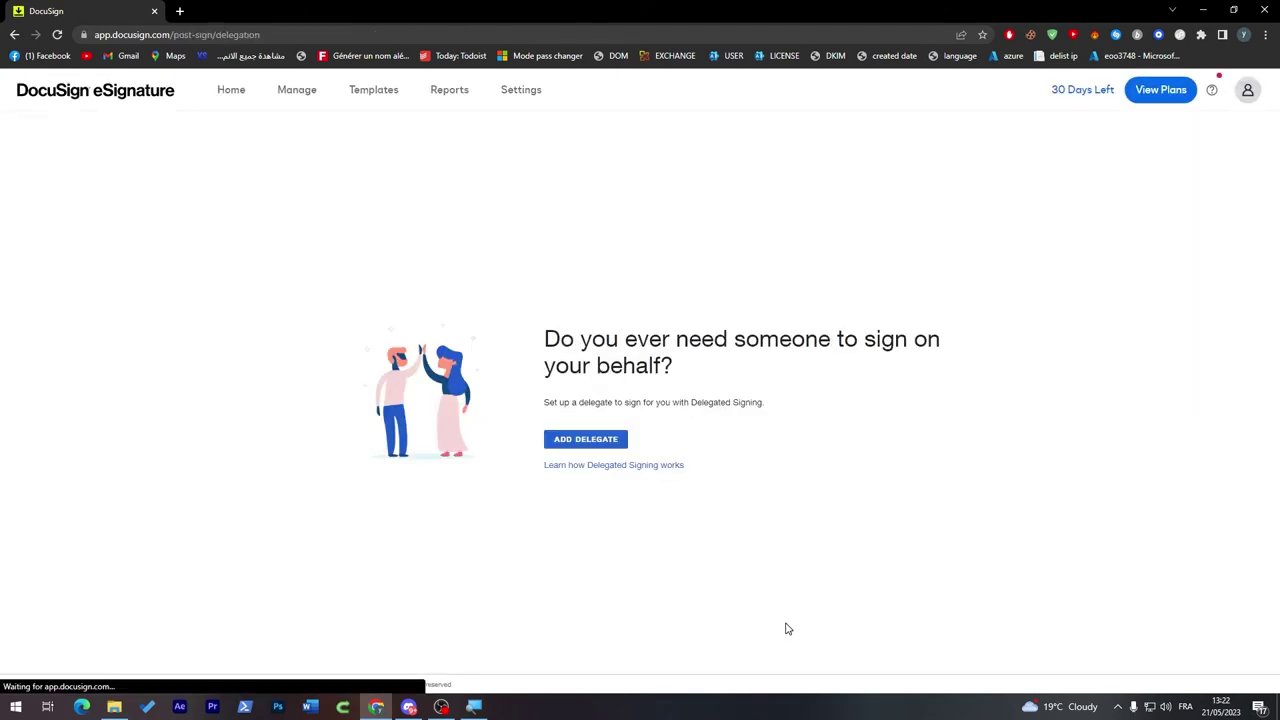
Open the upgrade plans page and examine the Personal plan's price and core features
{"action": "left_click", "coordinate": [1142, 90]}
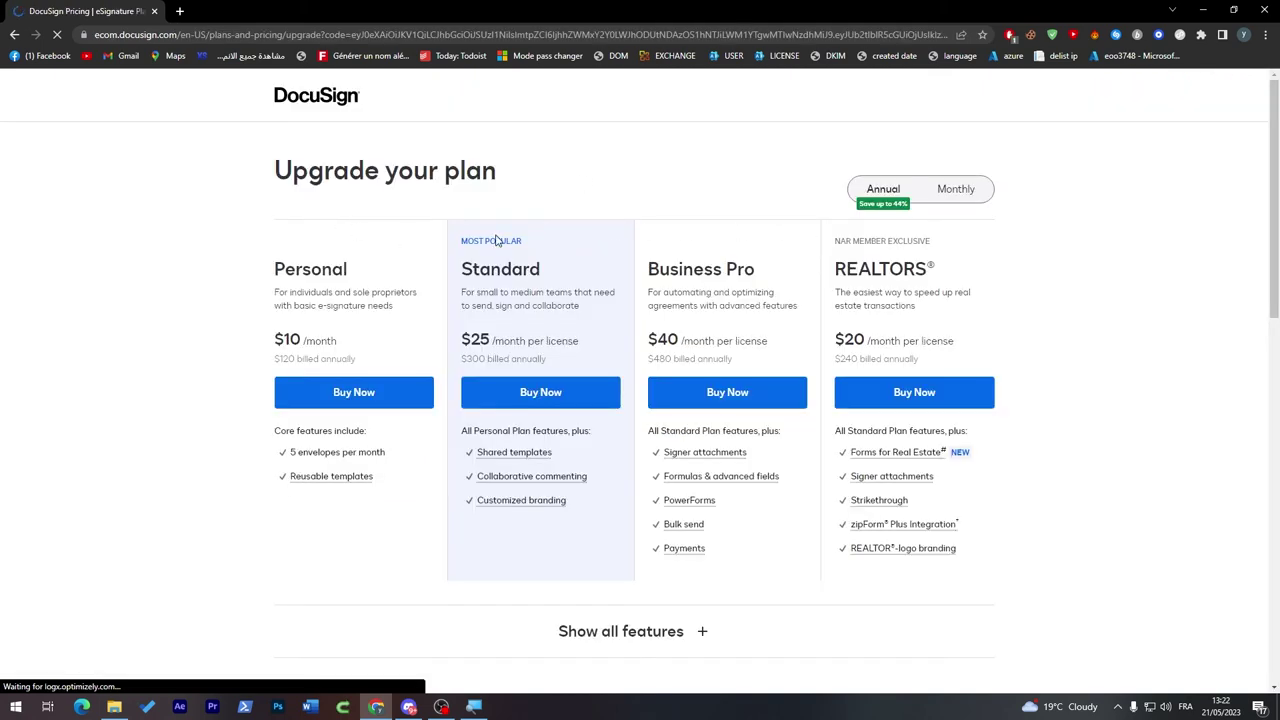
{"action": "scroll", "coordinate": [1245, 217], "scroll_direction": "down", "scroll_amount": 2}
{"action": "scroll", "coordinate": [1245, 217], "scroll_direction": "up", "scroll_amount": 1}
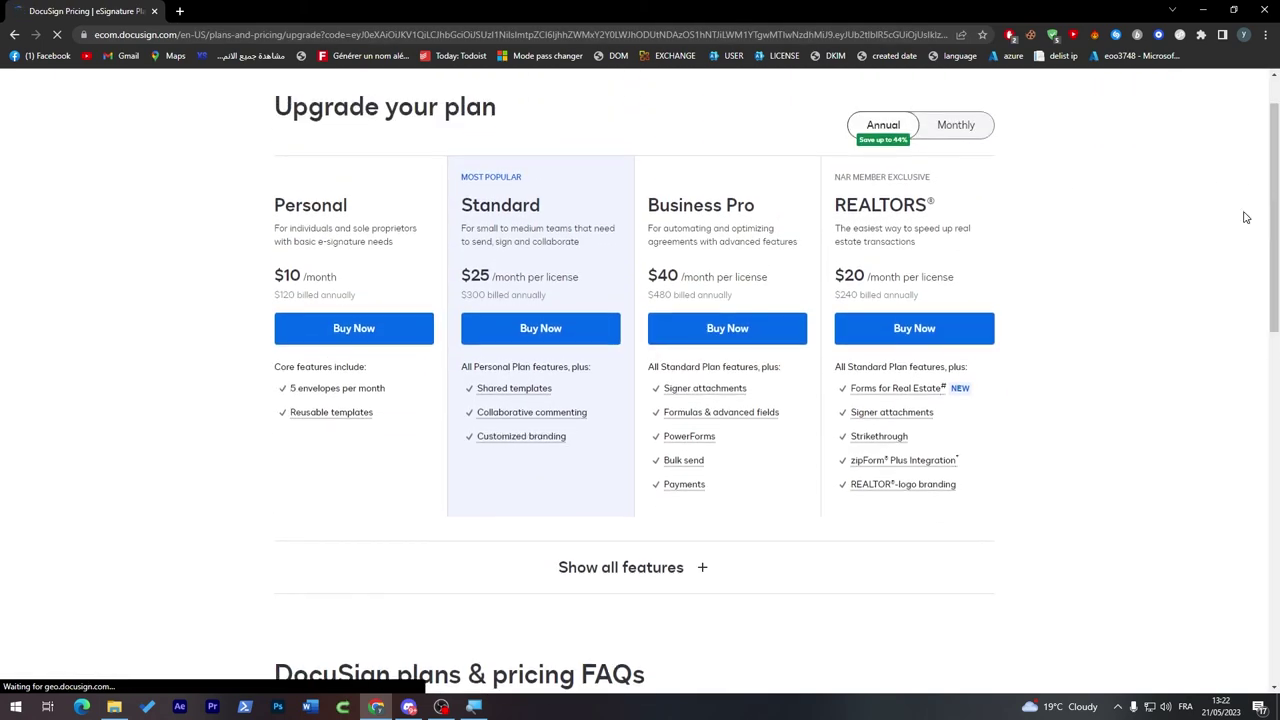
{"action": "double_click", "coordinate": [312, 205]}
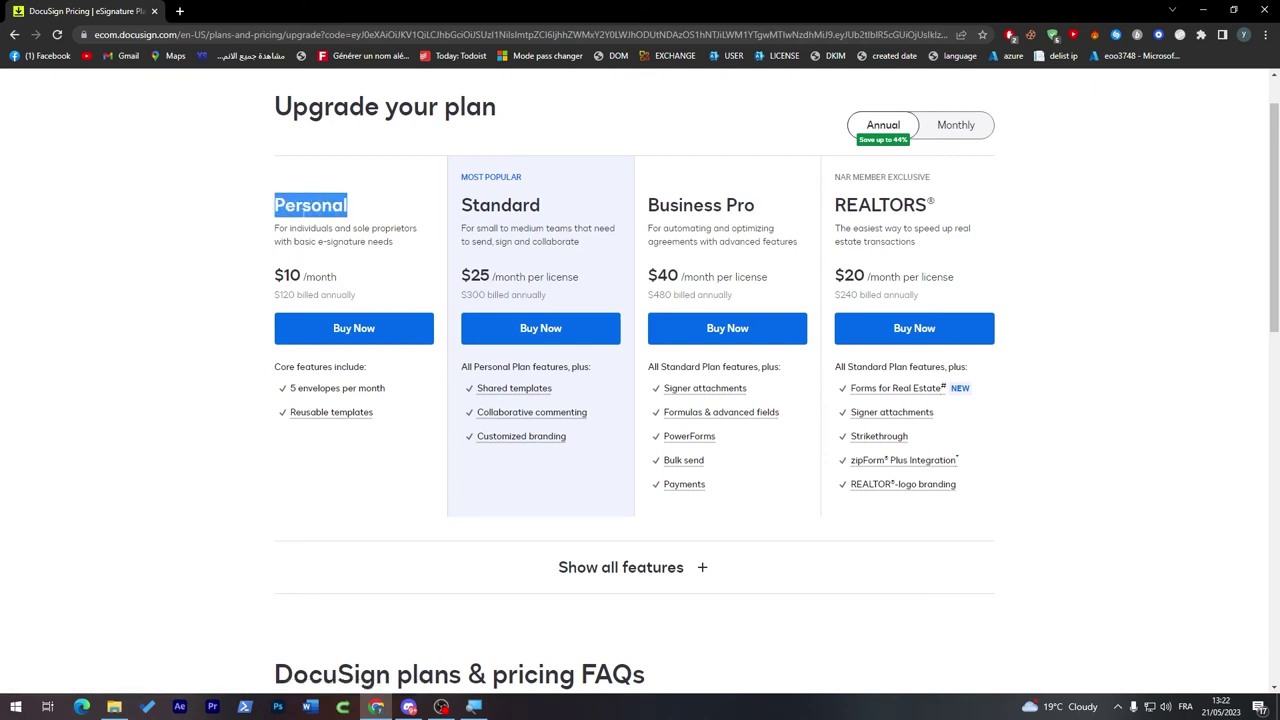
{"action": "left_click", "coordinate": [350, 472]}
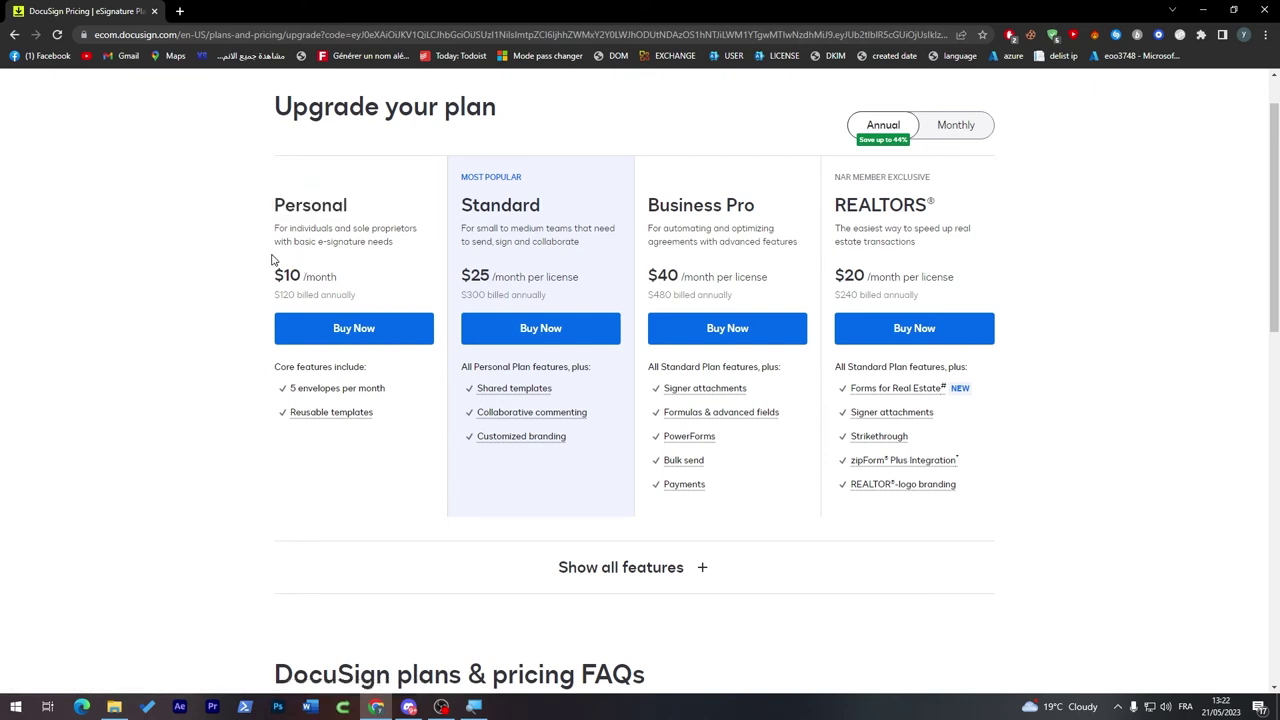
{"action": "triple_click", "coordinate": [290, 276]}
{"action": "left_click", "coordinate": [303, 403]}
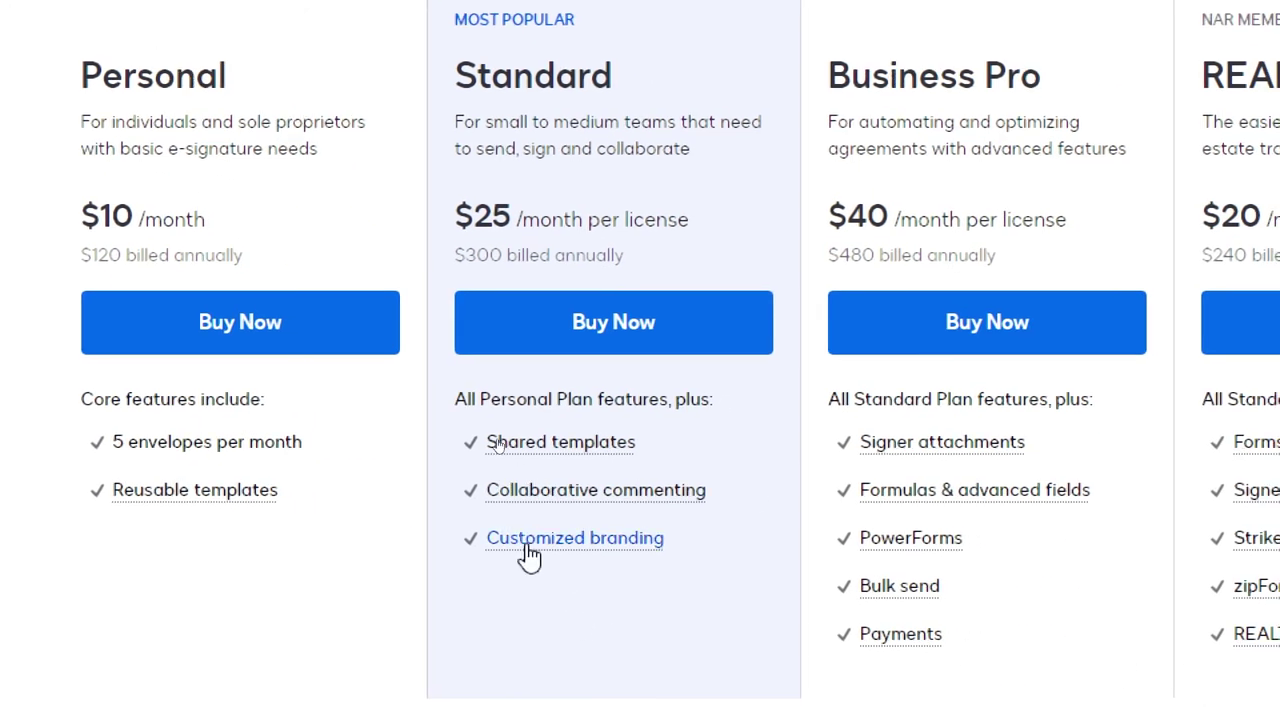
Examine the Standard plan's Customized branding feature and expand the list of all plan features
{"action": "left_click_drag", "start_coordinate": [686, 551], "coordinate": [482, 545]}
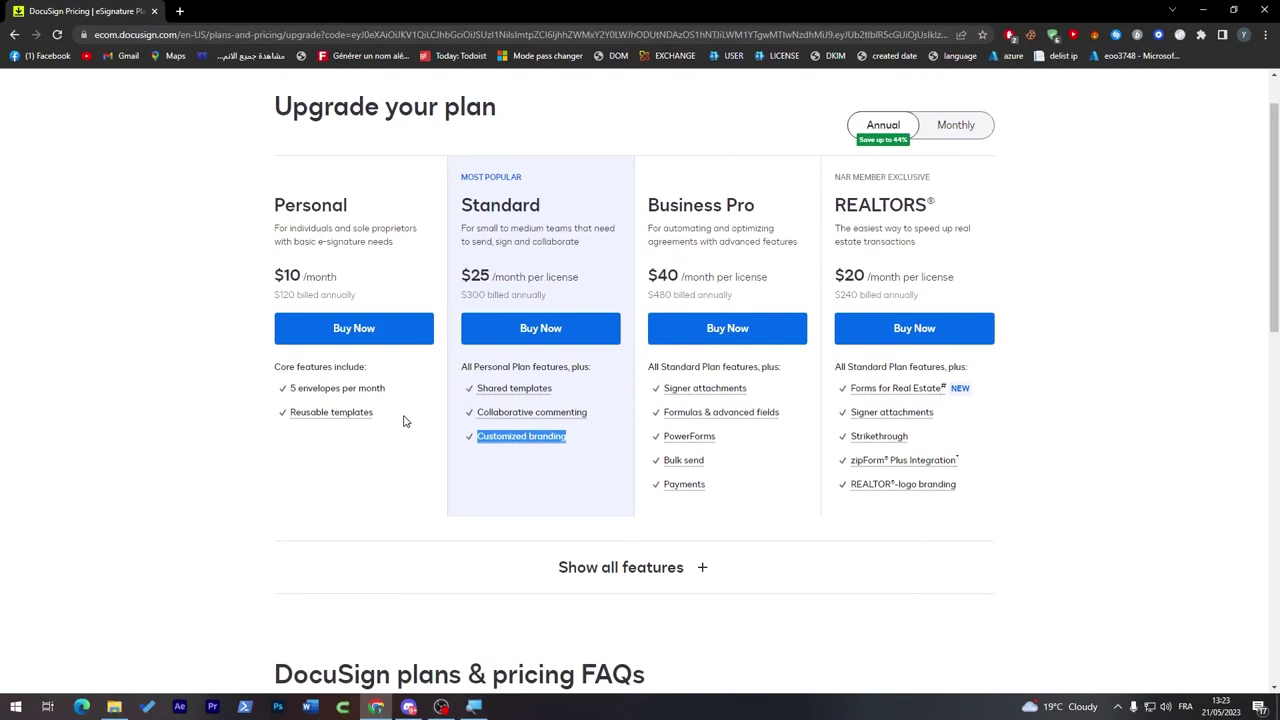
{"action": "scroll", "coordinate": [1277, 165], "scroll_direction": "up", "scroll_amount": 1}
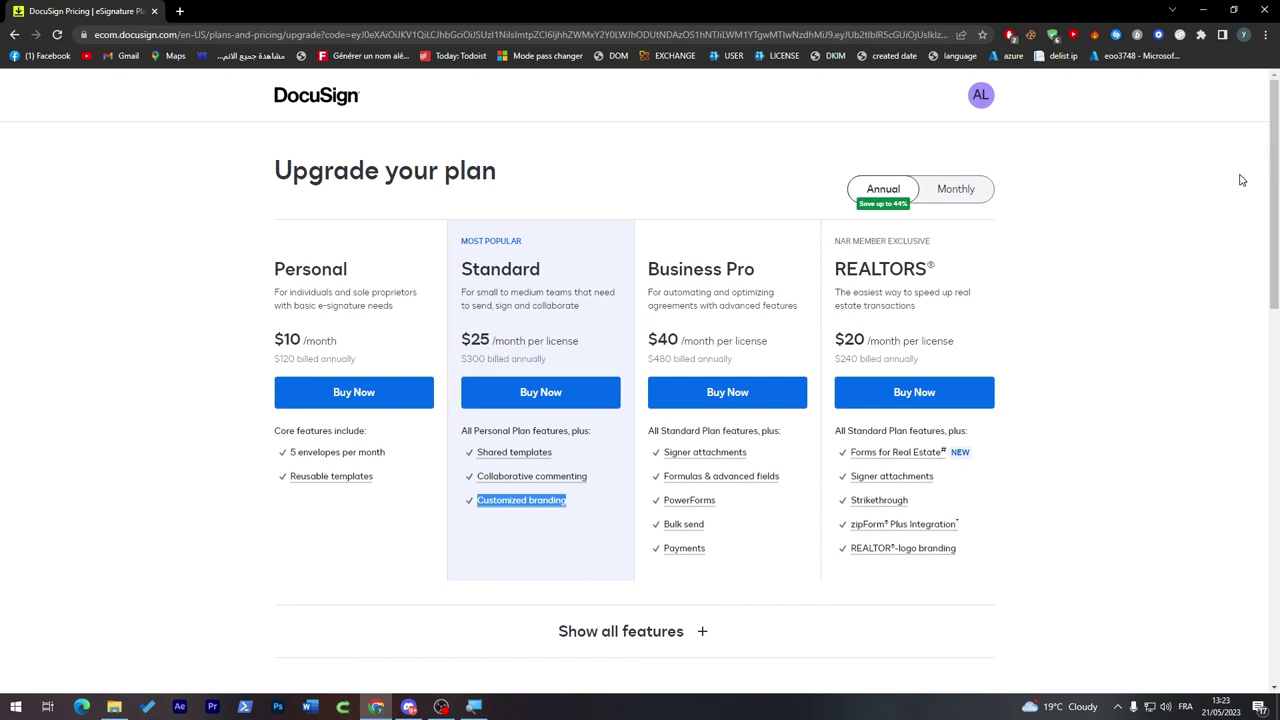
{"action": "left_click", "coordinate": [1202, 190]}
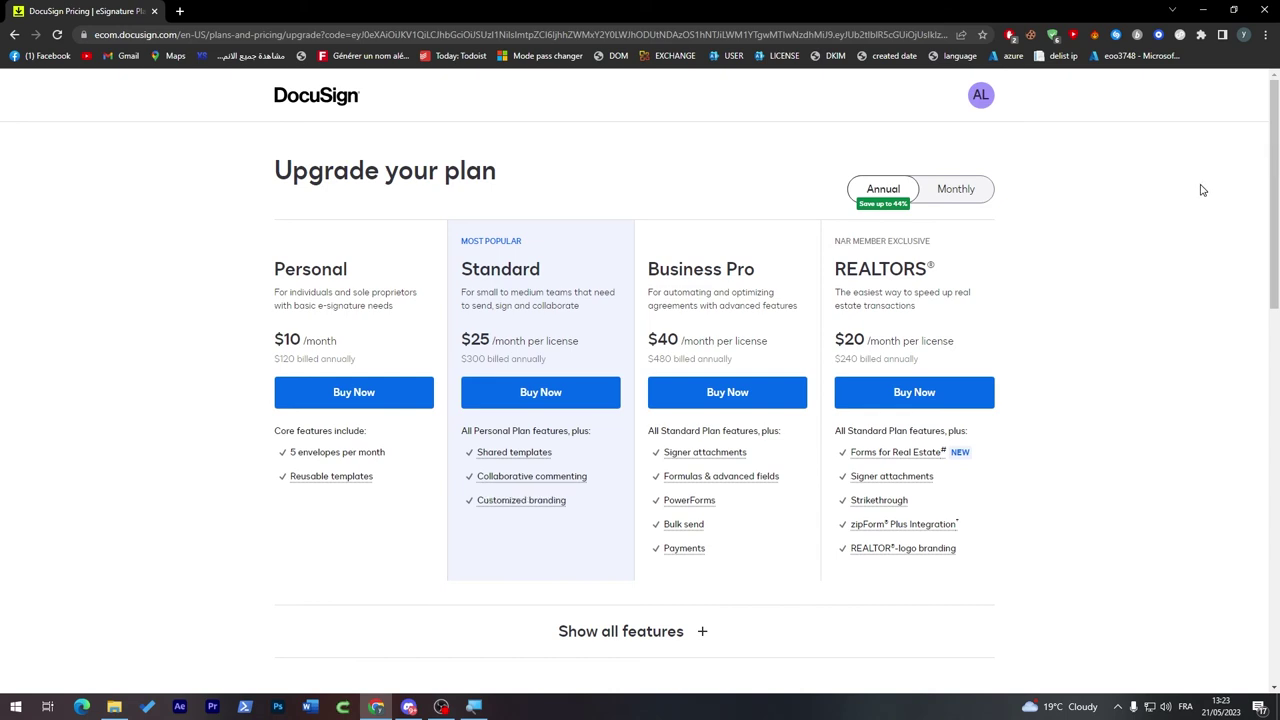
{"action": "key", "text": "Return"}
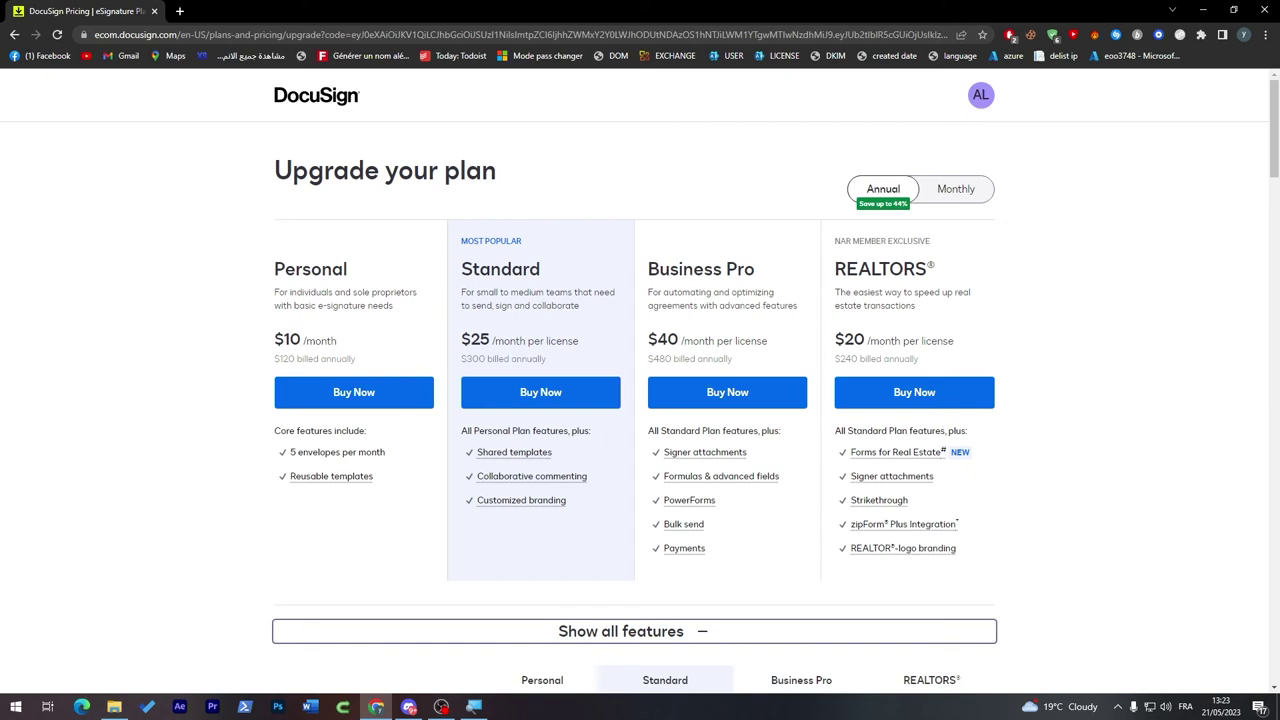
Look at the Standard plan and compare its Monthly and Annual billing
{"action": "double_click", "coordinate": [500, 269]}
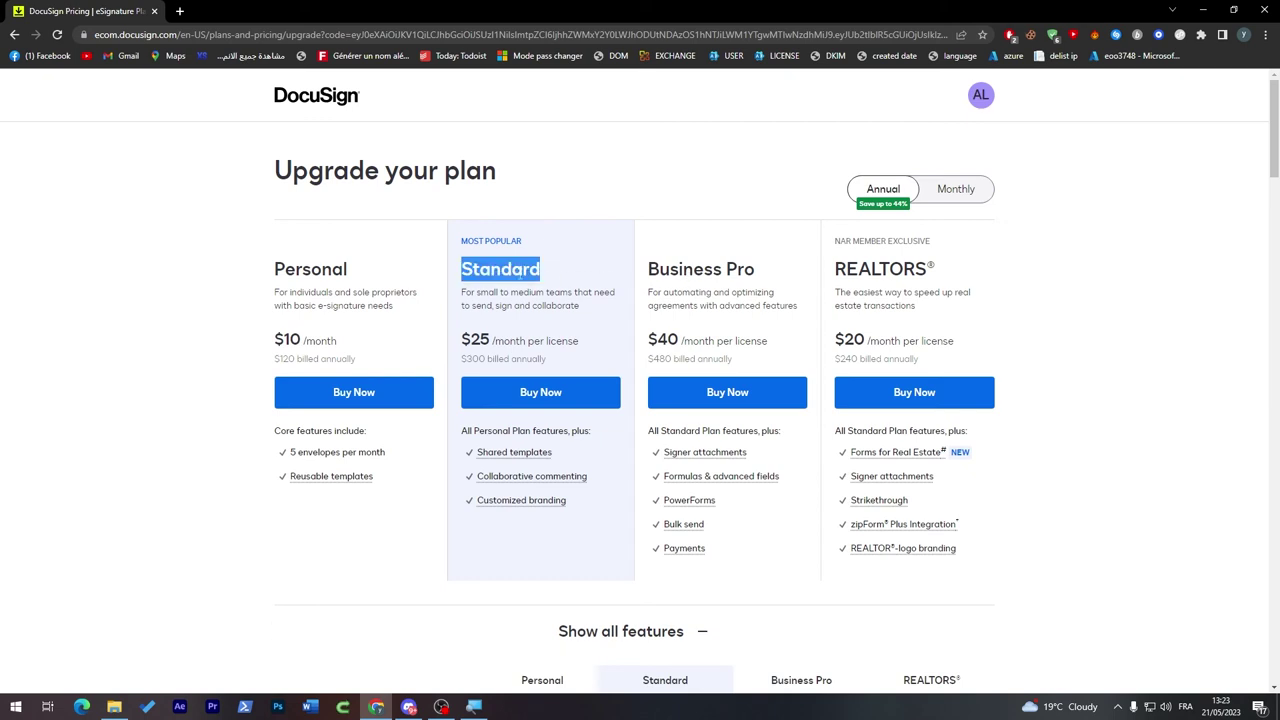
{"action": "left_click", "coordinate": [639, 208]}
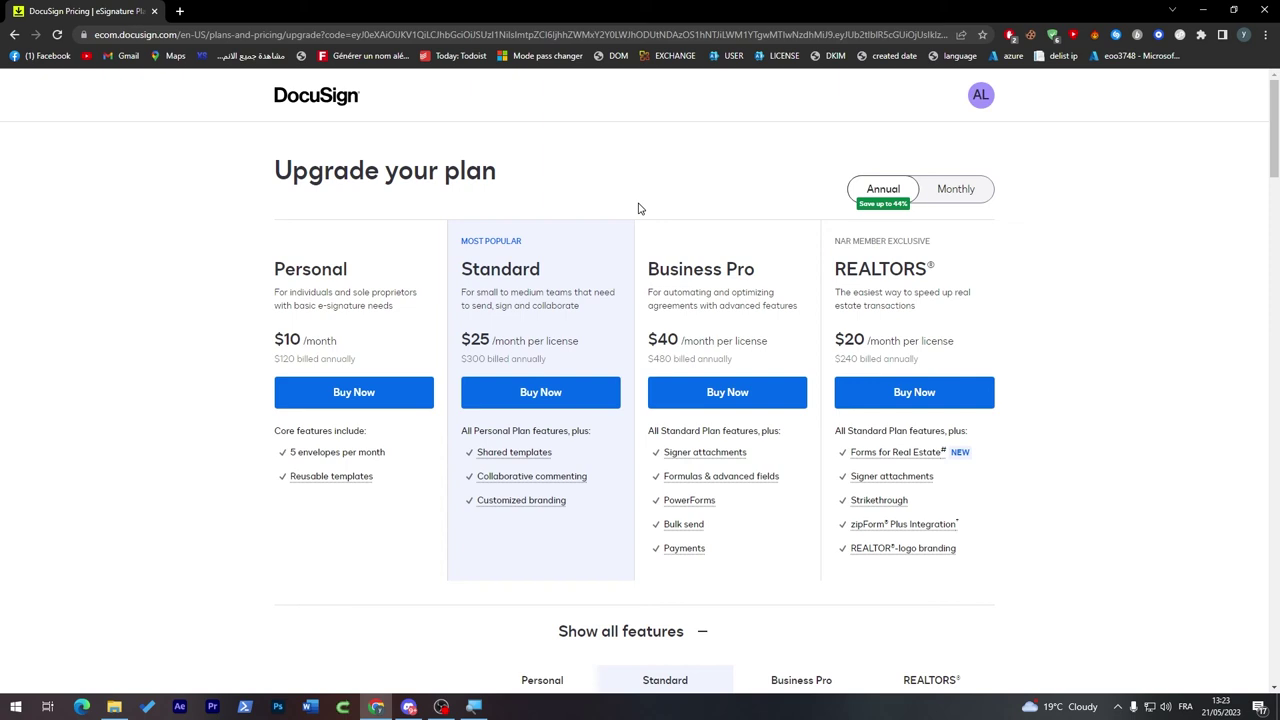
{"action": "left_click", "coordinate": [952, 199]}
{"action": "left_click", "coordinate": [890, 199]}
Examine the full feature comparison of the Personal, Standard, Business Pro and REALTORS plans, and go to the DocuSign homepage
{"action": "scroll", "coordinate": [1275, 180], "scroll_direction": "down", "scroll_amount": 2}
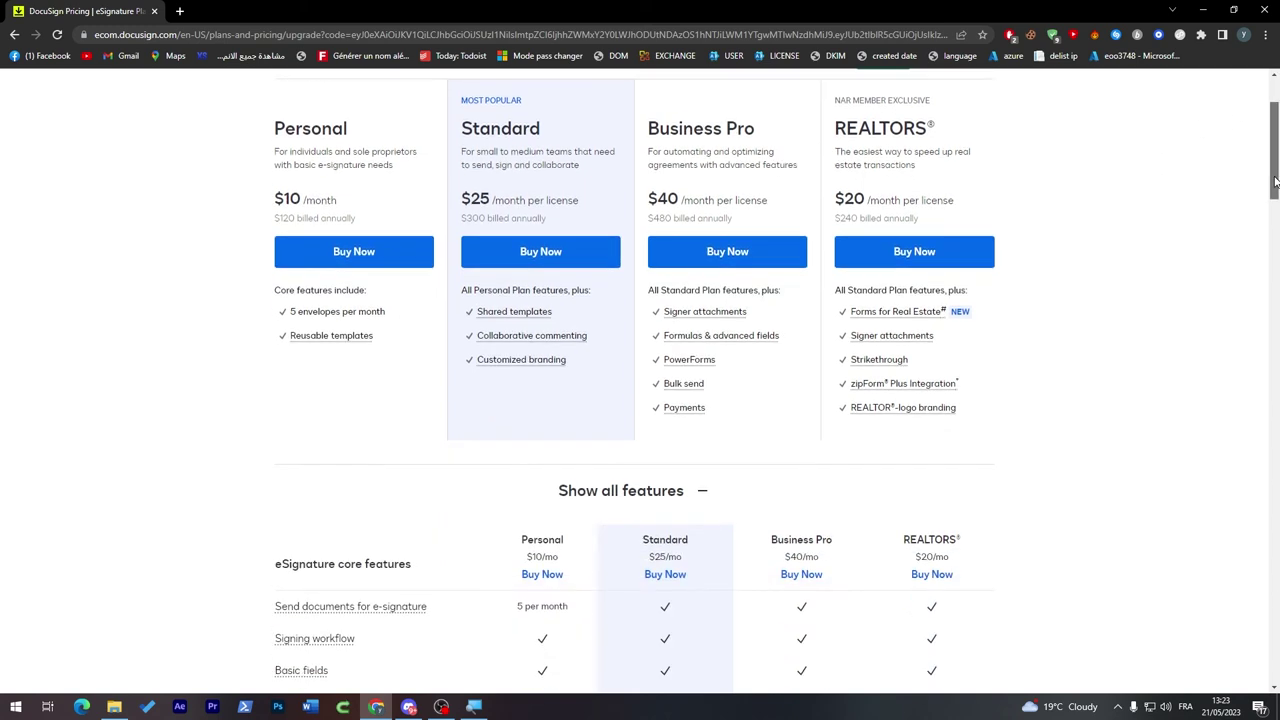
{"action": "scroll", "coordinate": [1260, 217], "scroll_direction": "down", "scroll_amount": 2}
{"action": "scroll", "coordinate": [1260, 200], "scroll_direction": "up", "scroll_amount": 4}
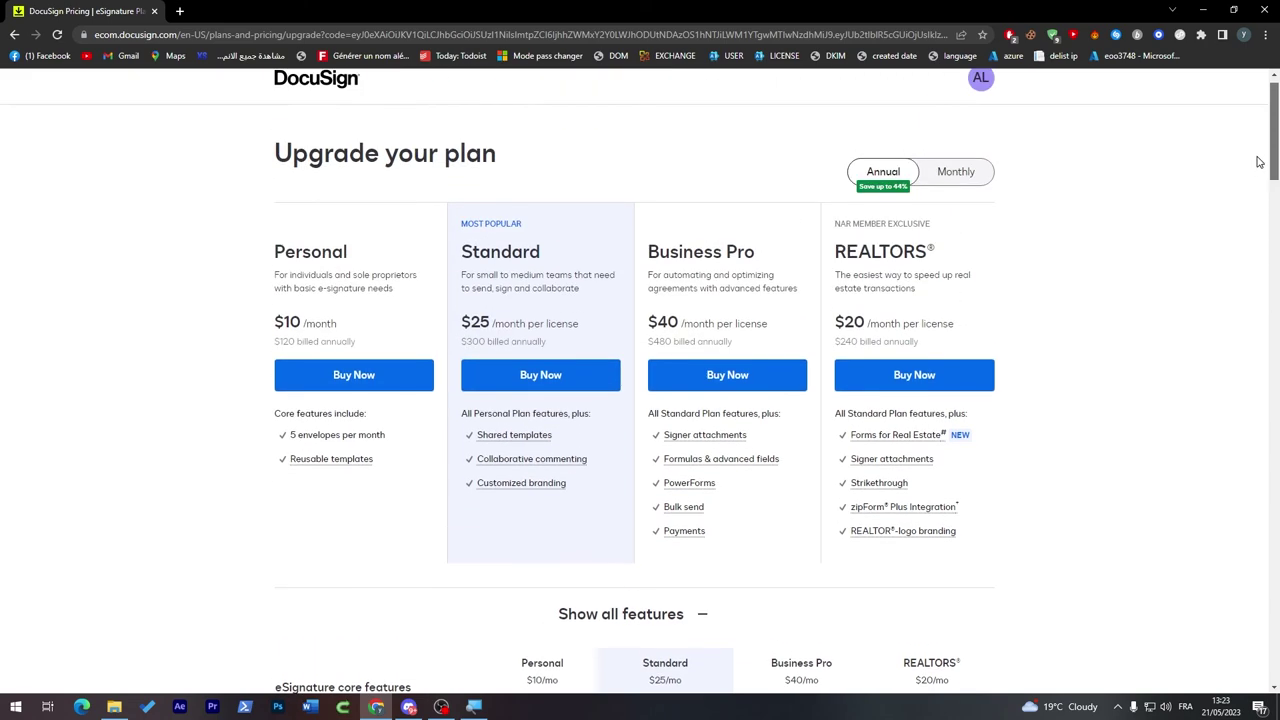
{"action": "scroll", "coordinate": [1259, 160], "scroll_direction": "down", "scroll_amount": 9}
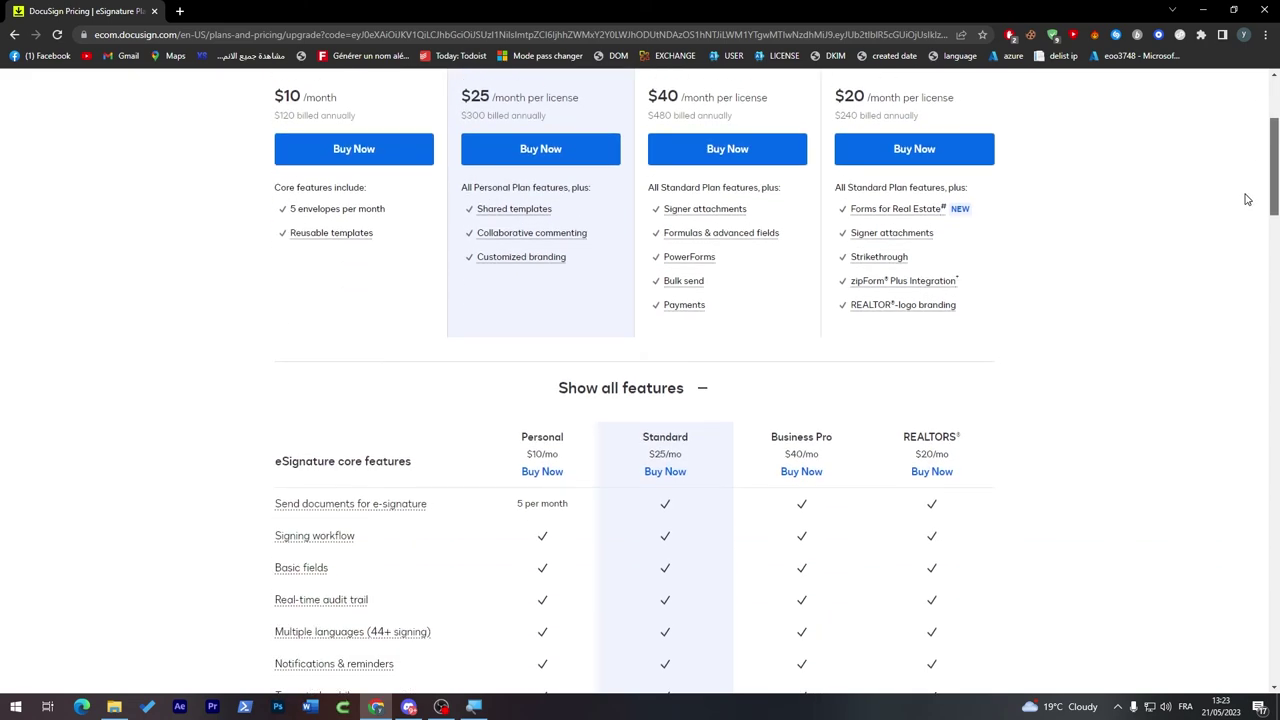
{"action": "scroll", "coordinate": [1224, 302], "scroll_direction": "down", "scroll_amount": 12}
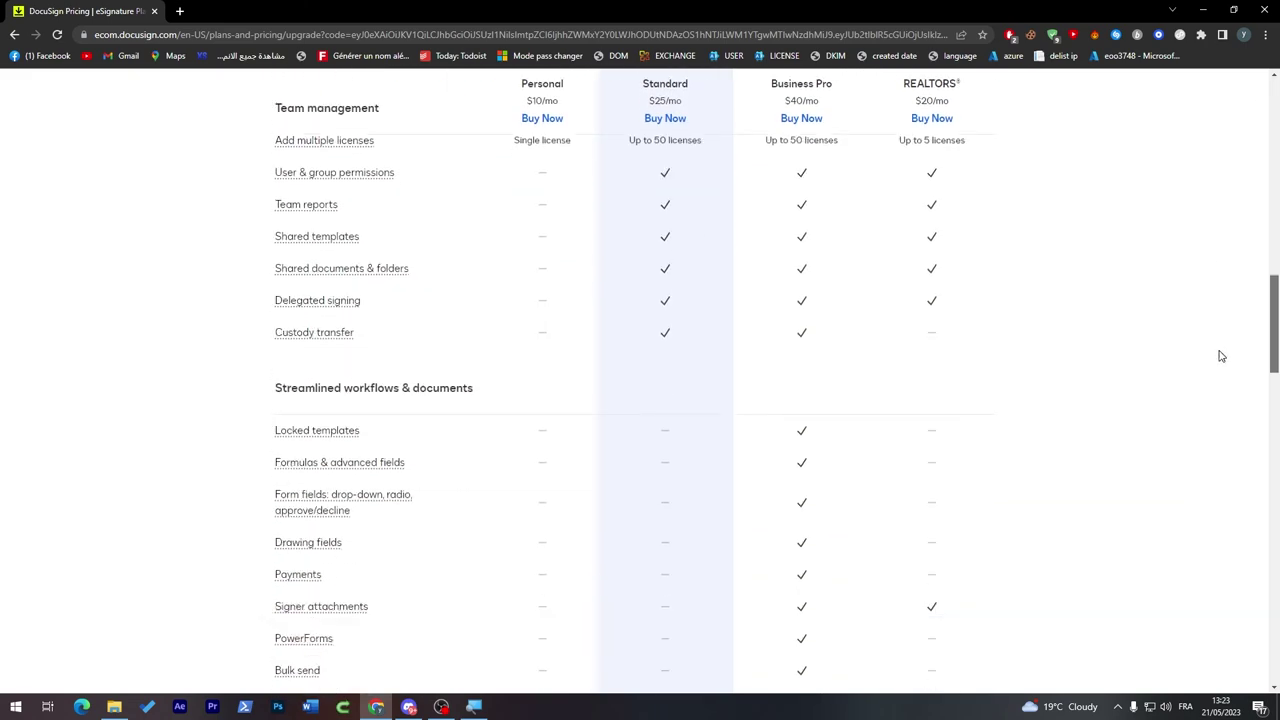
{"action": "scroll", "coordinate": [1236, 547], "scroll_direction": "up", "scroll_amount": 20}
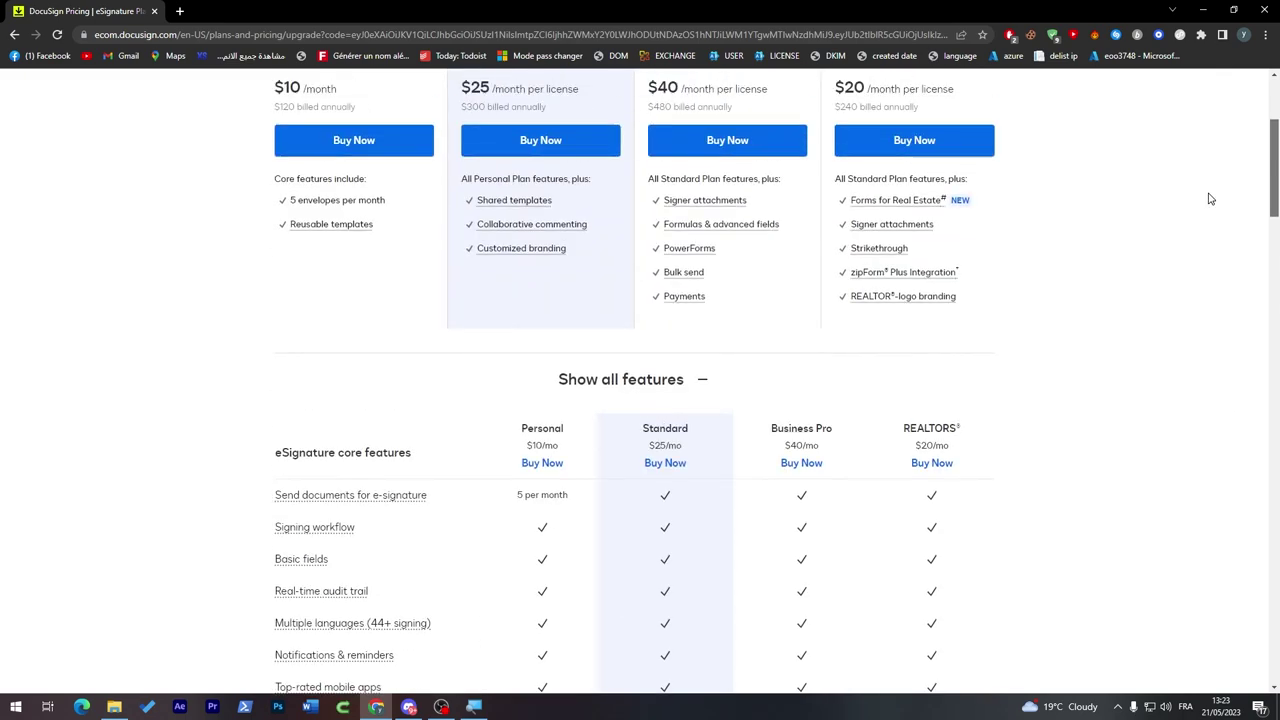
{"action": "scroll", "coordinate": [1230, 140], "scroll_direction": "down", "scroll_amount": 1}
{"action": "scroll", "coordinate": [1100, 130], "scroll_direction": "up", "scroll_amount": 1}
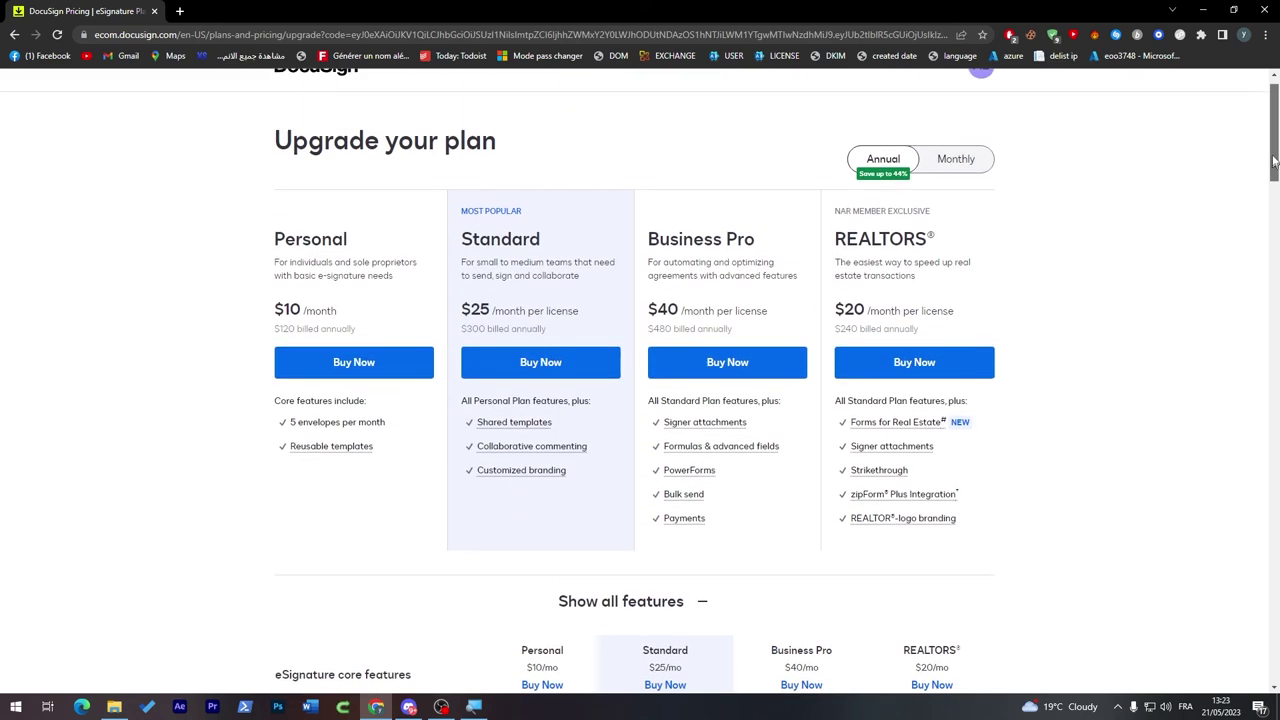
{"action": "left_click", "coordinate": [340, 97]}
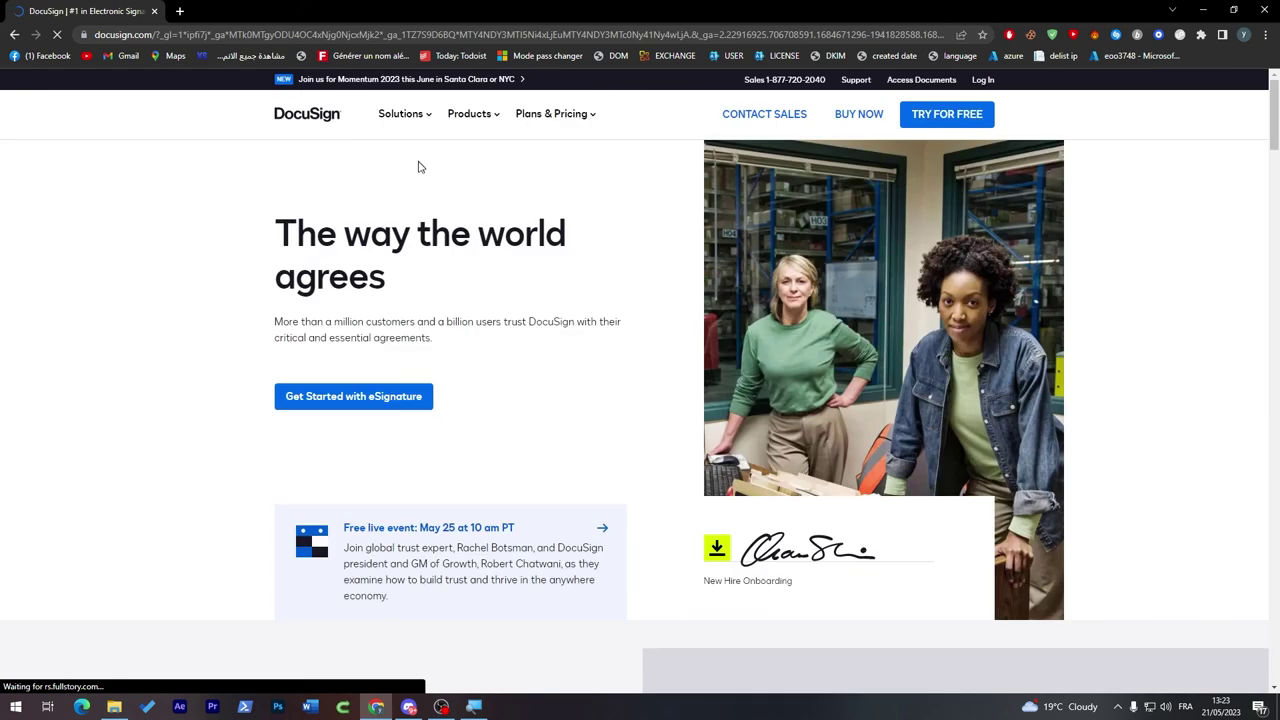